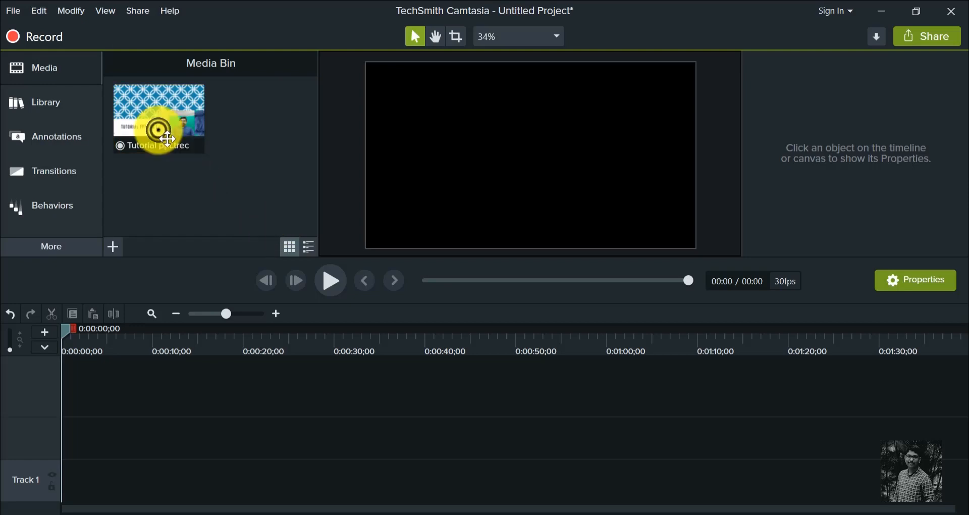
- Add the Tutorial ppt.trec recording to the canvas and play its first seven seconds
{"action": "left_click_drag", "start_coordinate": [156, 124], "coordinate": [474, 151]}
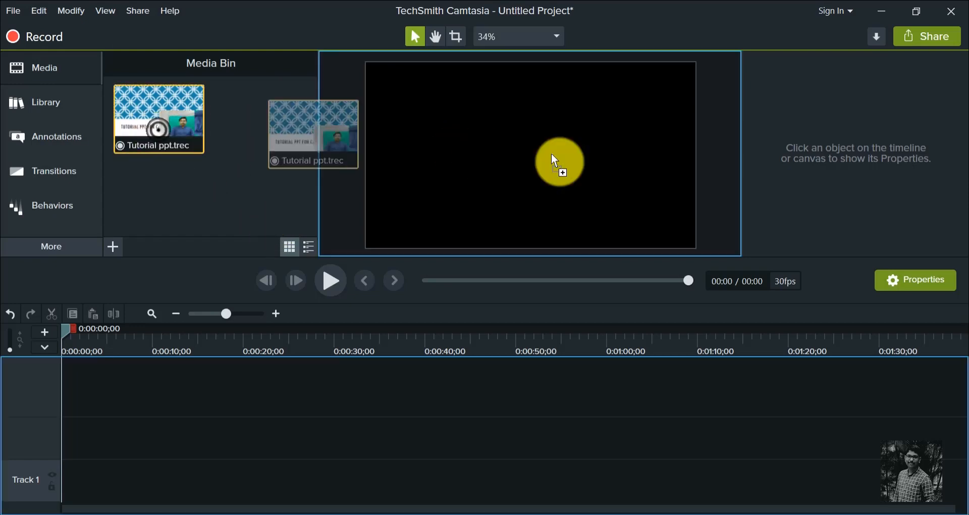
{"action": "mouse_move", "coordinate": [551, 154]}
{"action": "left_mouse_down"}
{"action": "mouse_move", "coordinate": [592, 155]}
{"action": "mouse_move", "coordinate": [560, 156]}
{"action": "left_mouse_up"}
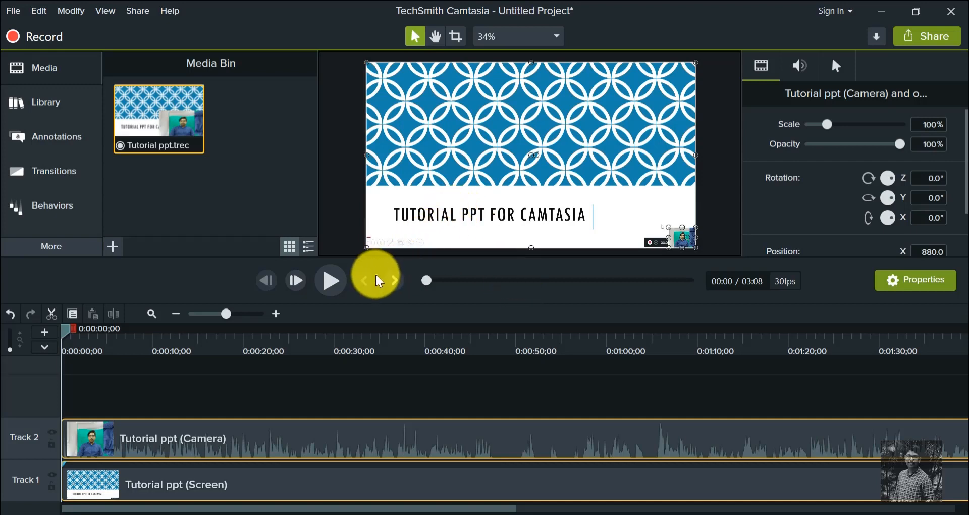
{"action": "left_click", "coordinate": [328, 281]}
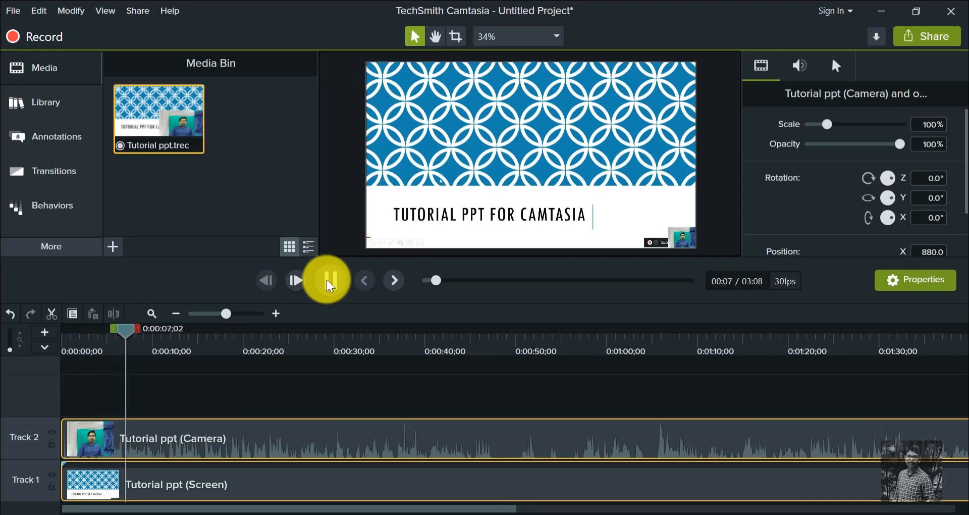
{"action": "left_click", "coordinate": [330, 282]}
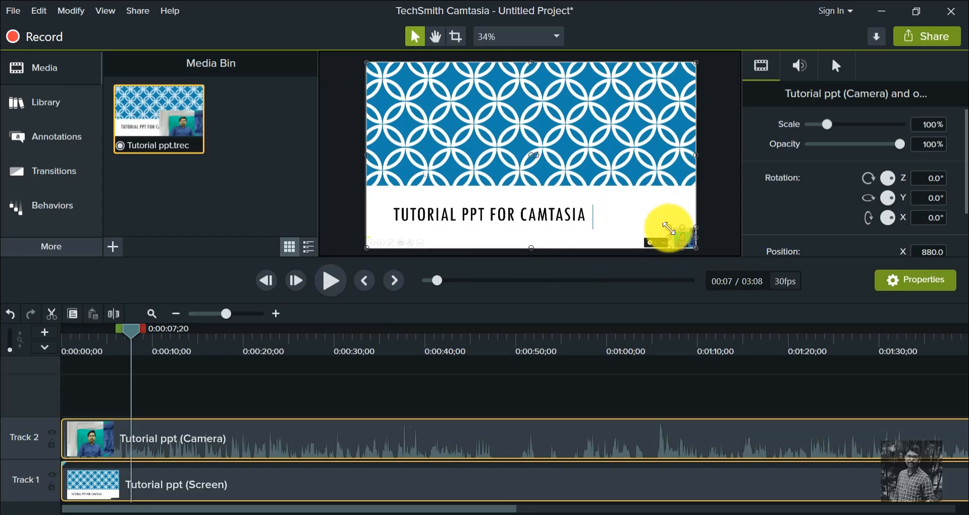
{"action": "left_click_drag", "start_coordinate": [669, 228], "coordinate": [663, 223]}
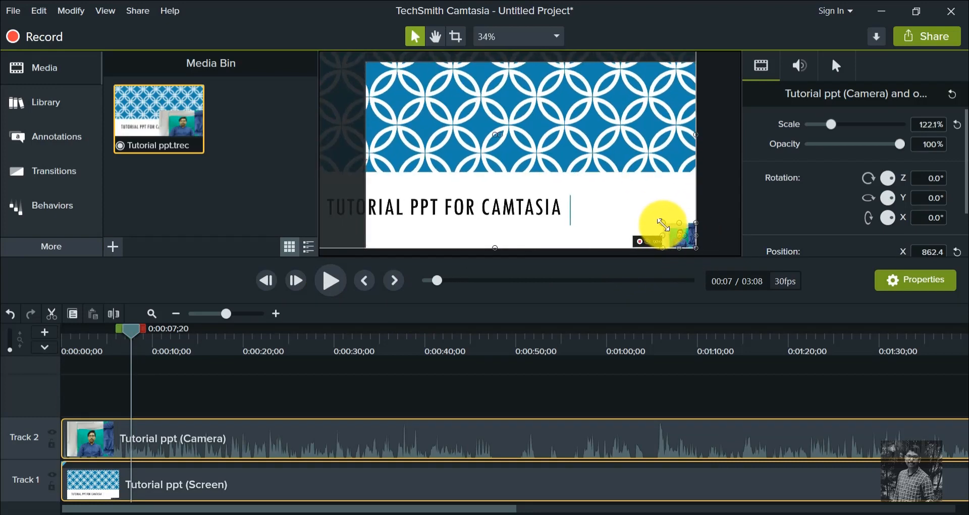
{"action": "key", "text": "ctrl+z"}
{"action": "left_click", "coordinate": [695, 240]}
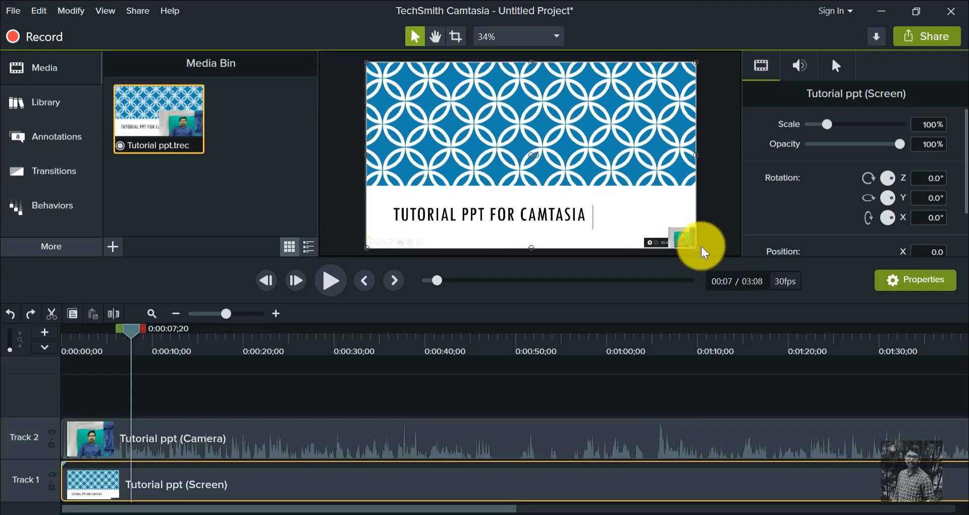
- Enlarge only the camera clip to about 112.5% scale and crop it to the presenter against the green backdrop
{"action": "left_click", "coordinate": [678, 238]}
{"action": "left_click_drag", "start_coordinate": [666, 228], "coordinate": [574, 187]}
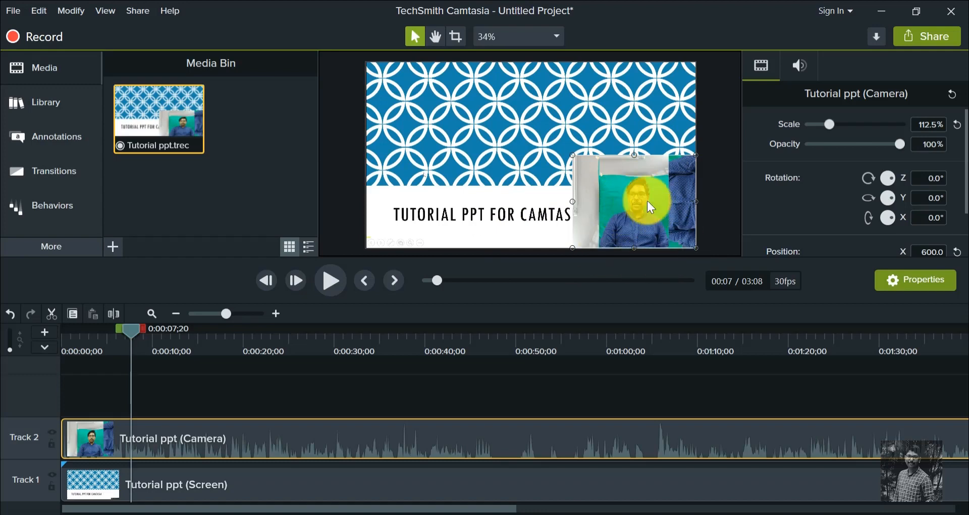
{"action": "left_click", "coordinate": [457, 39]}
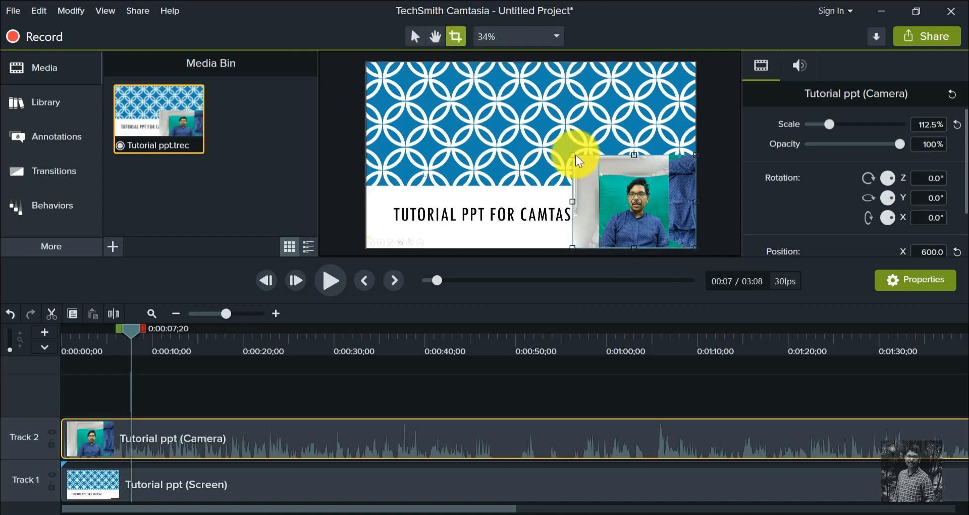
{"action": "left_click_drag", "start_coordinate": [572, 154], "coordinate": [605, 170]}
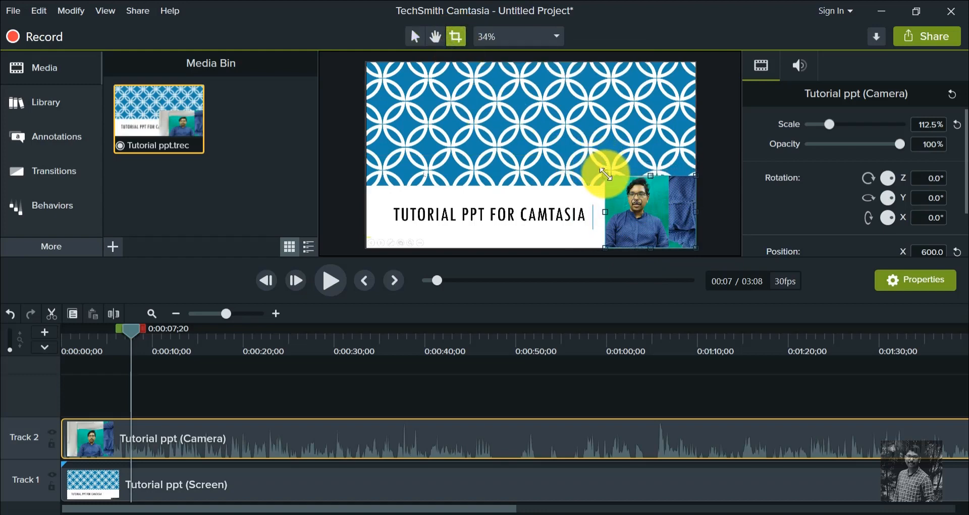
{"action": "left_click_drag", "start_coordinate": [694, 246], "coordinate": [661, 239]}
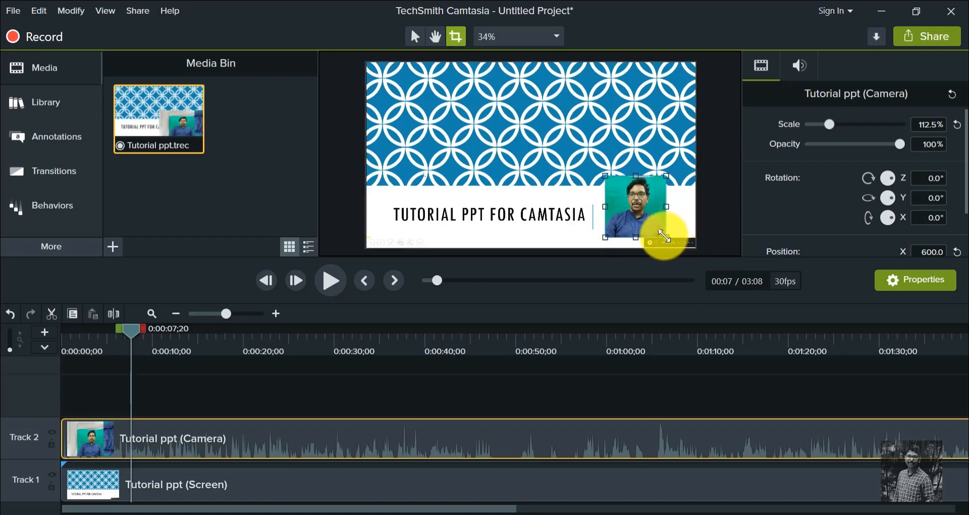
- Move the cropped camera clip into the slide's lower-right corner and enlarge it to about 154.8% scale
{"action": "left_click_drag", "start_coordinate": [640, 223], "coordinate": [666, 226]}
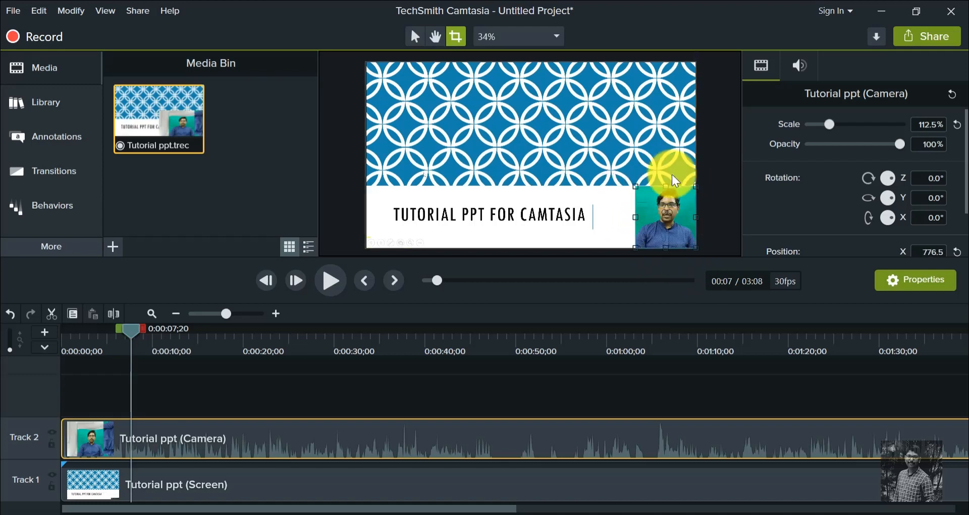
{"action": "left_click", "coordinate": [418, 43]}
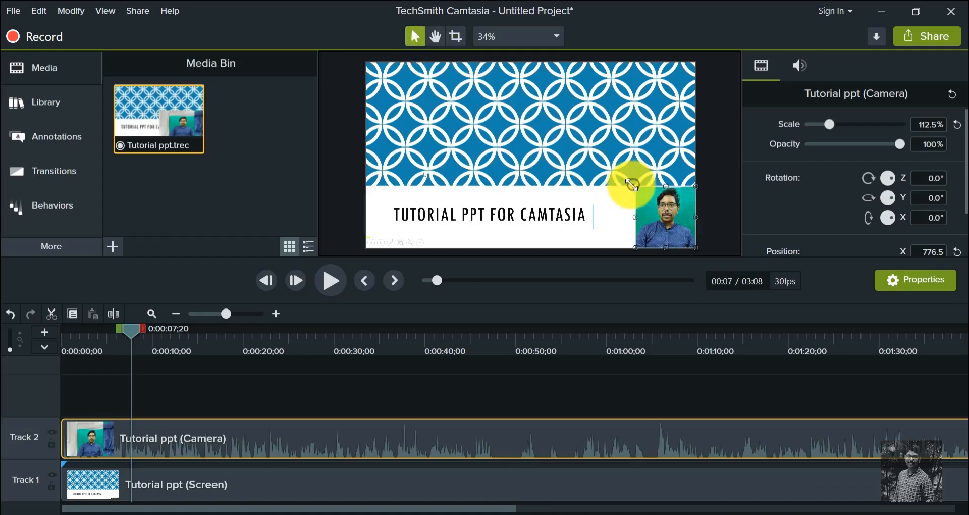
{"action": "left_click_drag", "start_coordinate": [631, 185], "coordinate": [610, 174]}
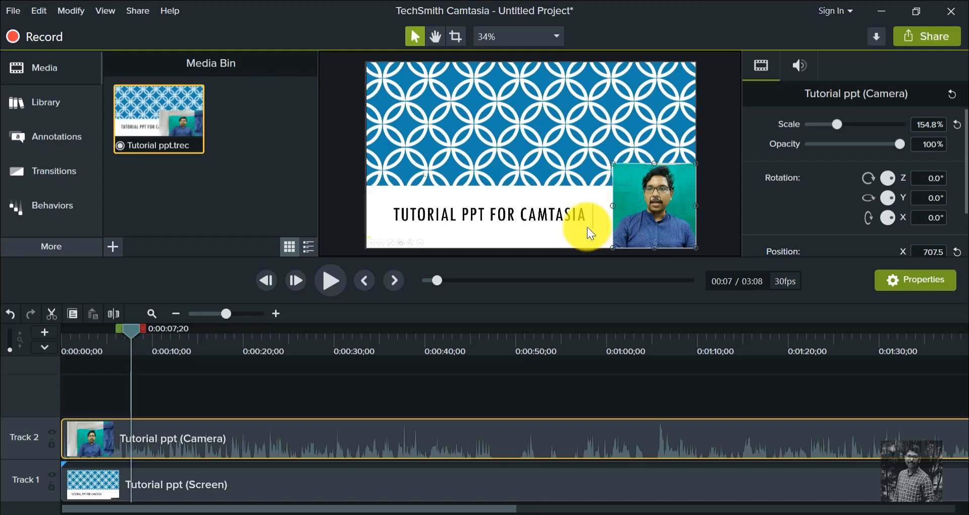
- Play the adjusted recording and skim through the timeline to the force question slide at about 1:59
{"action": "left_click", "coordinate": [330, 281]}
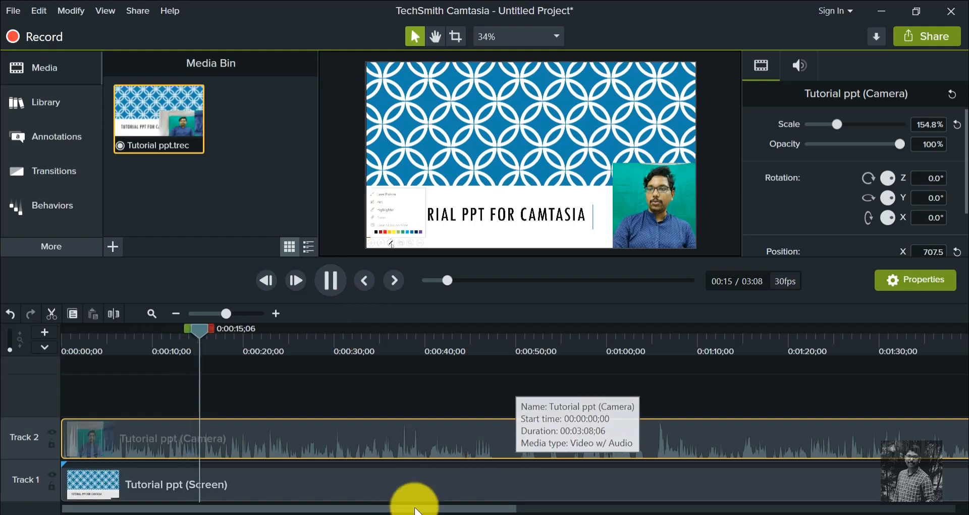
{"action": "left_click_drag", "start_coordinate": [432, 508], "coordinate": [505, 510]}
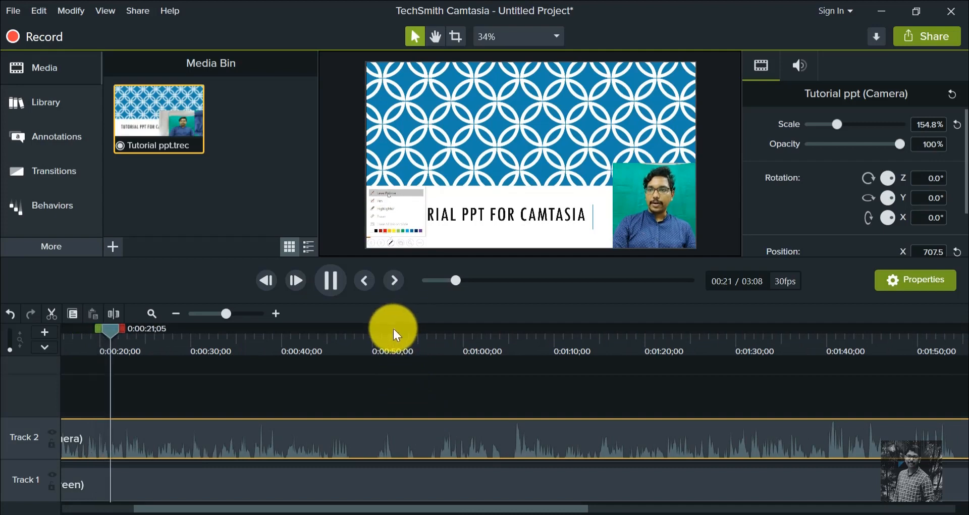
{"action": "left_click", "coordinate": [431, 337]}
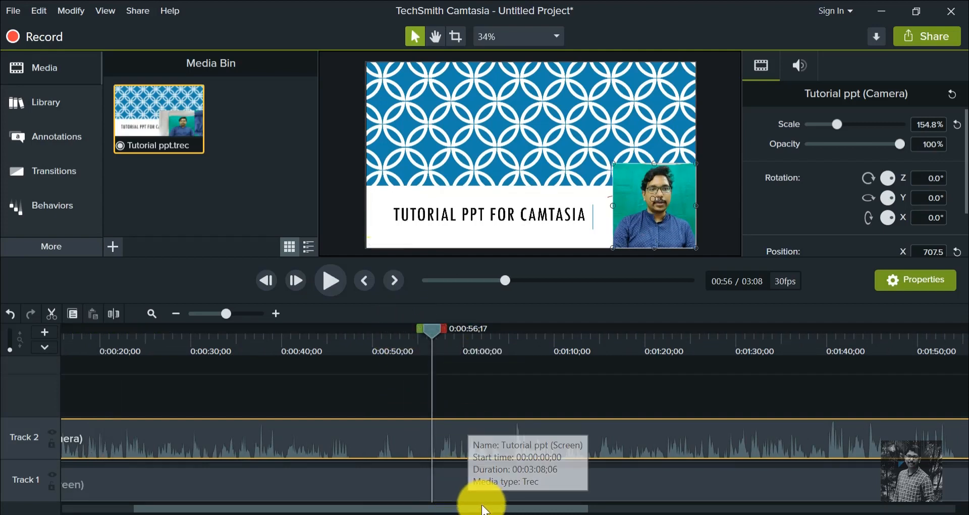
{"action": "left_click_drag", "start_coordinate": [478, 508], "coordinate": [649, 509]}
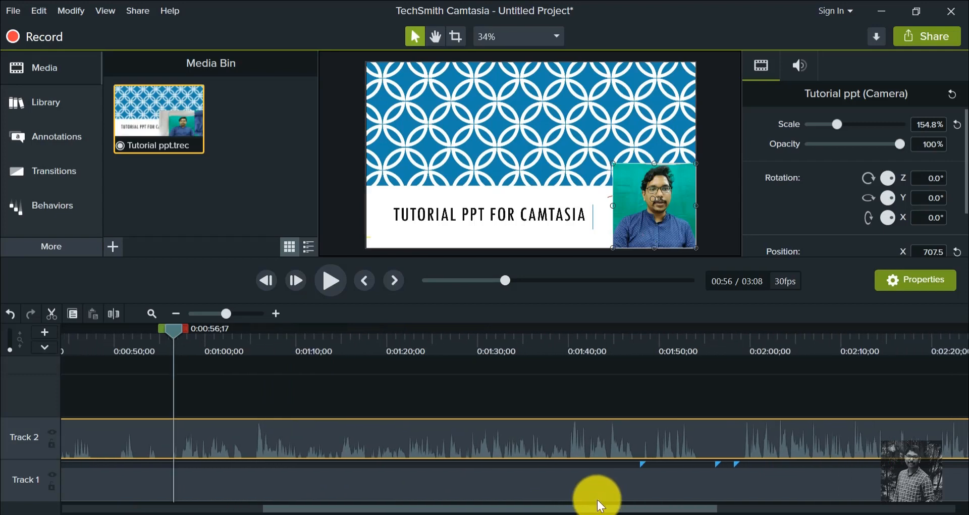
{"action": "left_click", "coordinate": [438, 336]}
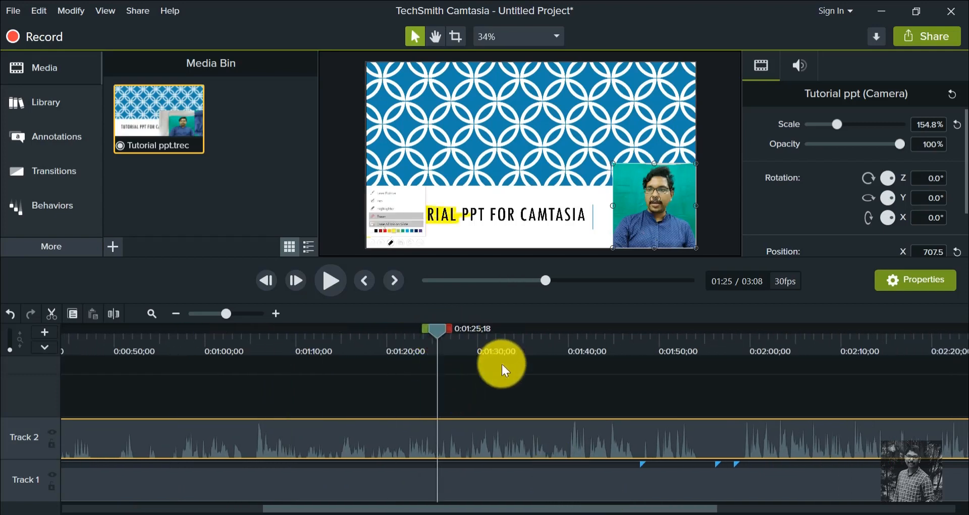
{"action": "left_click_drag", "start_coordinate": [552, 510], "coordinate": [719, 508]}
{"action": "left_click", "coordinate": [409, 347]}
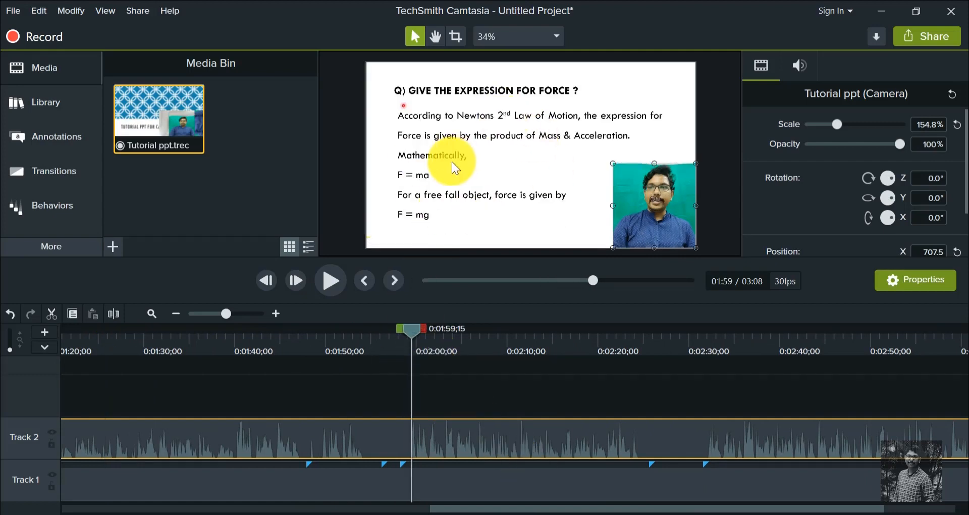
- Play back parts of the force question section between about 1:58 and 2:24 to check its start and end points
{"action": "left_click", "coordinate": [337, 282]}
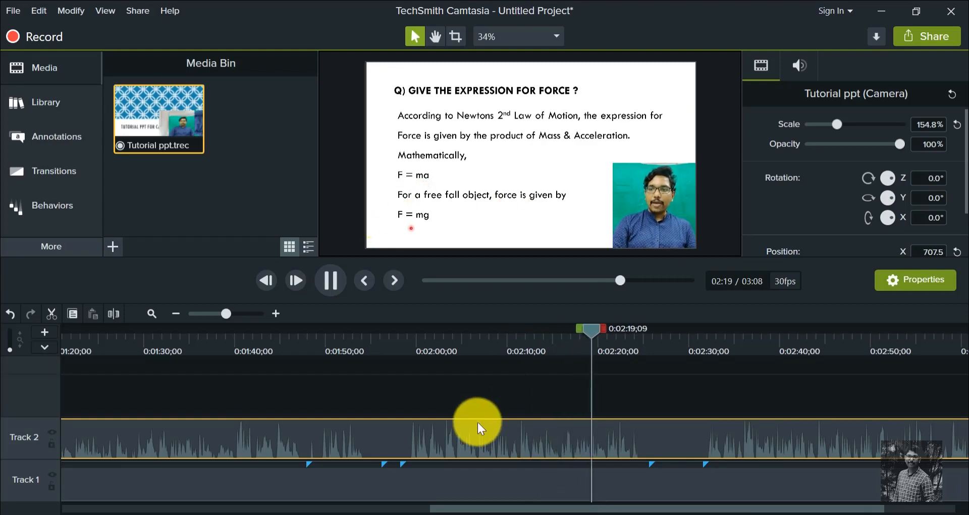
{"action": "left_click", "coordinate": [329, 281]}
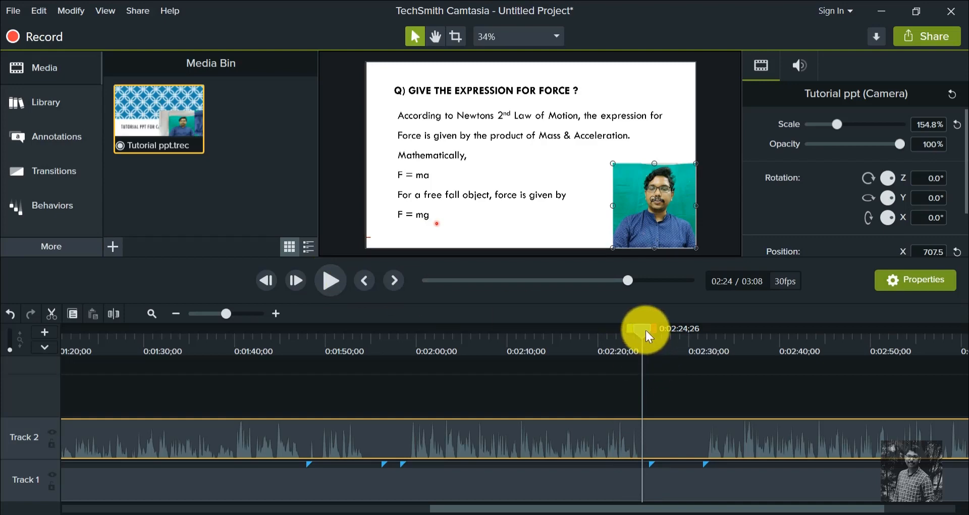
{"action": "left_click_drag", "start_coordinate": [644, 329], "coordinate": [402, 328]}
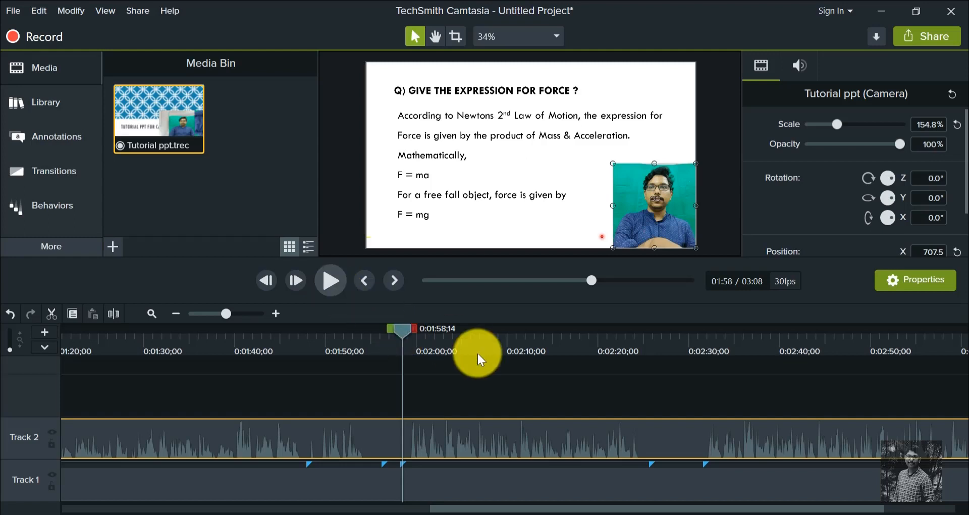
{"action": "left_click", "coordinate": [331, 282]}
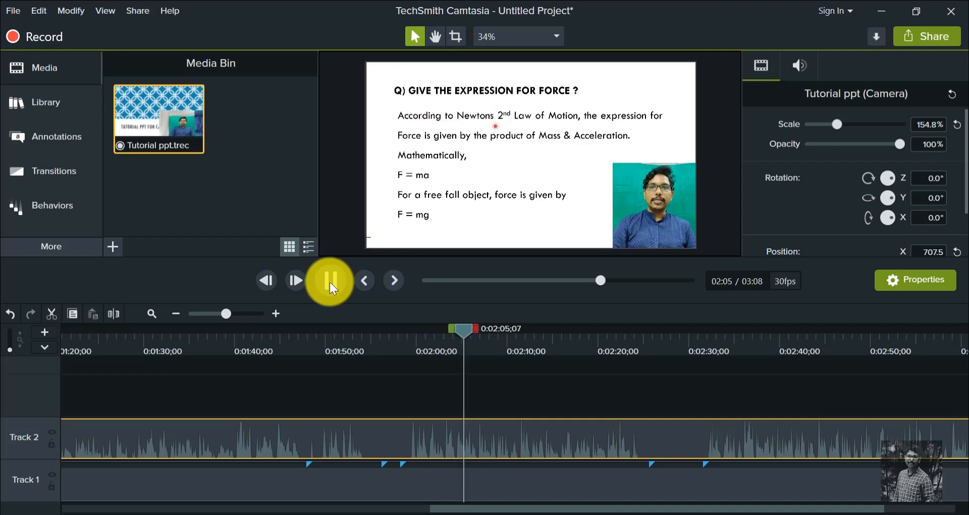
{"action": "left_click", "coordinate": [330, 283]}
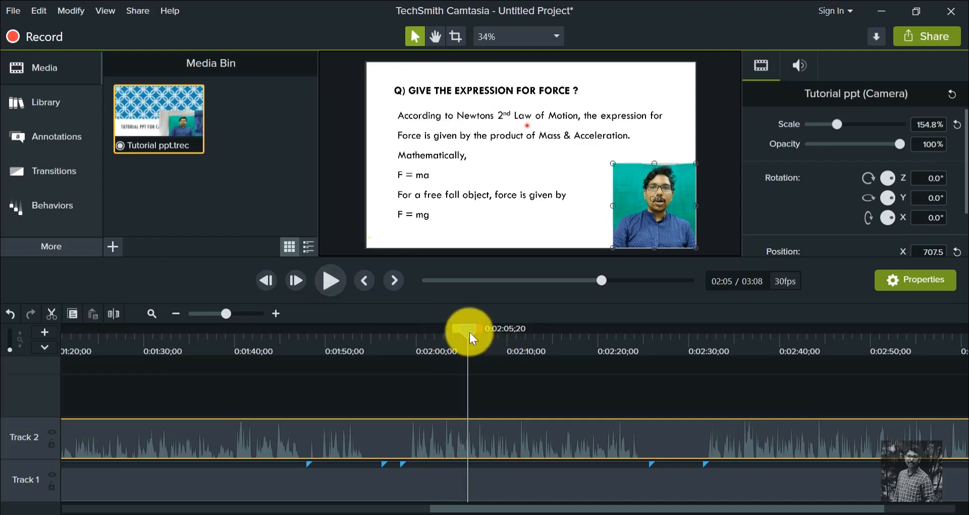
{"action": "left_click_drag", "start_coordinate": [469, 331], "coordinate": [610, 338]}
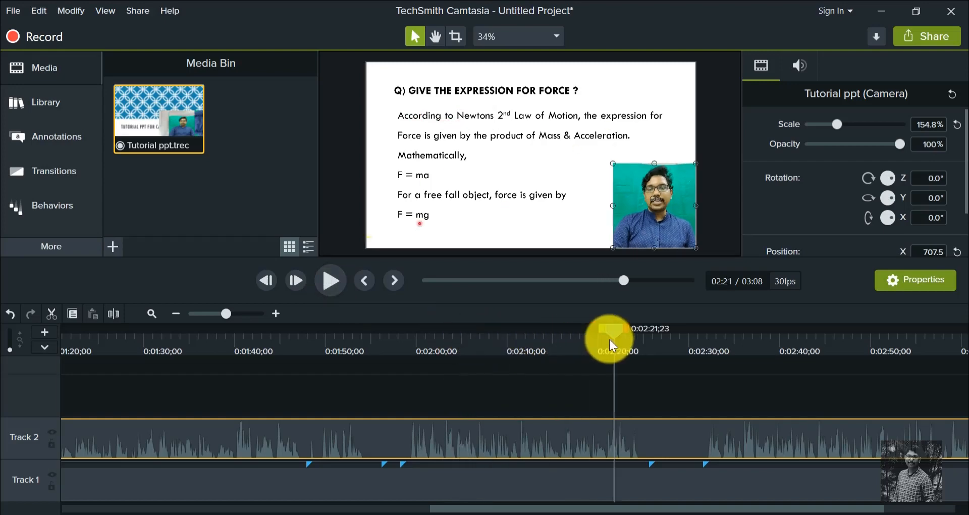
{"action": "left_click", "coordinate": [330, 281]}
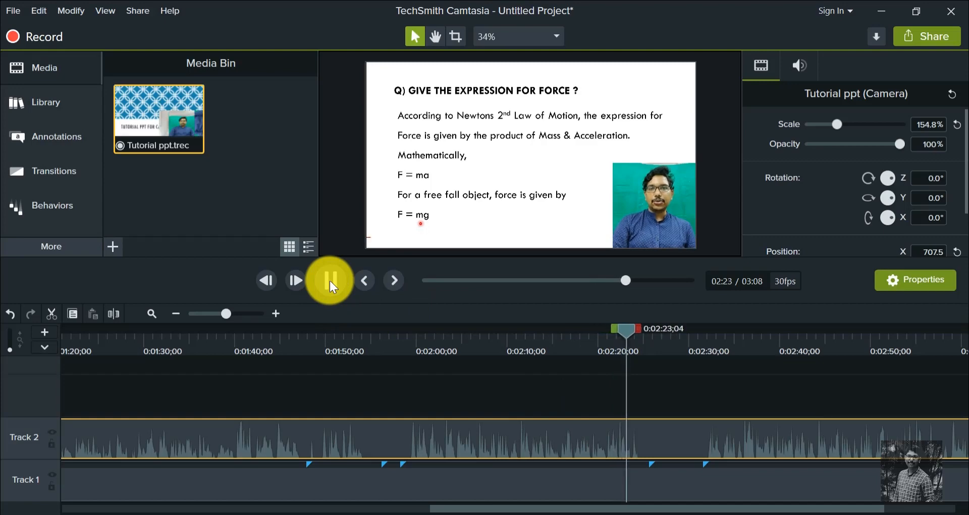
{"action": "left_click", "coordinate": [330, 280]}
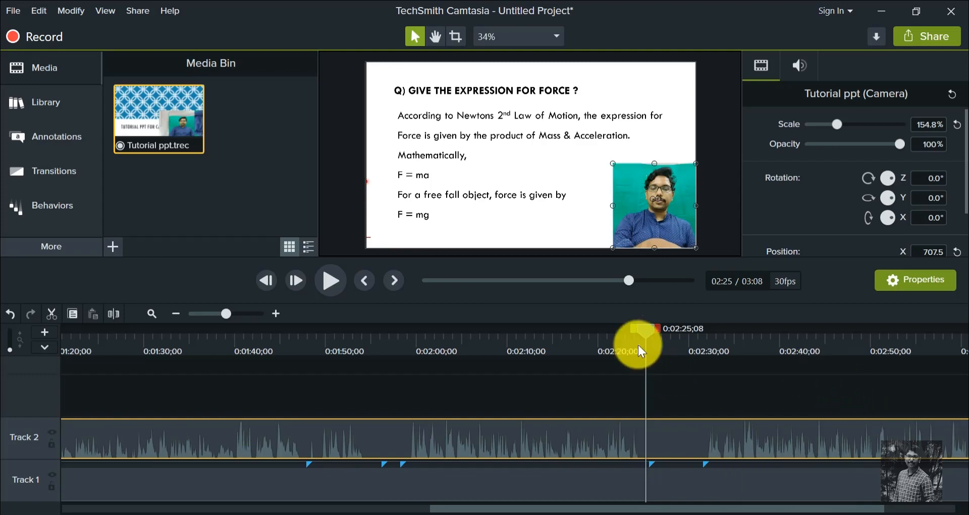
- Select both tracks from the beginning to about 0:01:58;23 and delete that range without closing the gap
{"action": "left_click", "coordinate": [646, 332]}
{"action": "left_click_drag", "start_coordinate": [568, 329], "coordinate": [404, 340]}
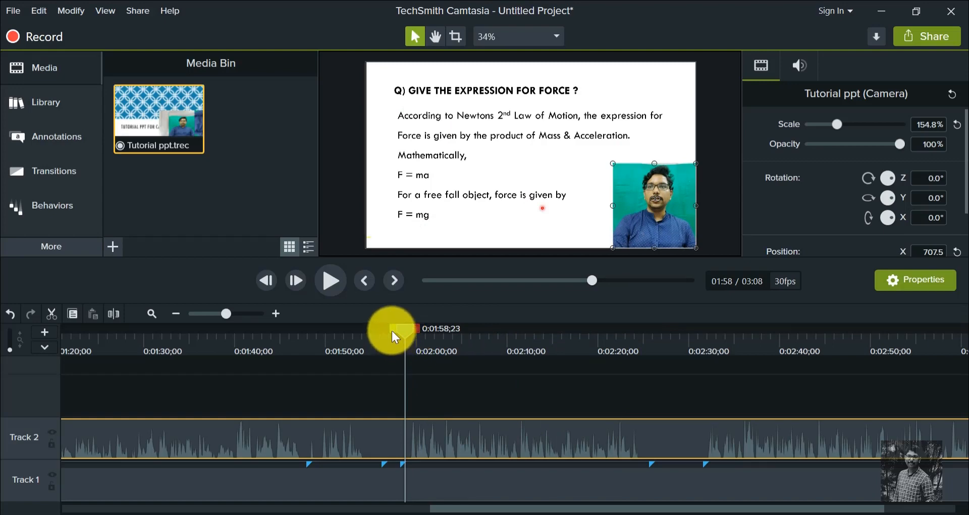
{"action": "left_click_drag", "start_coordinate": [391, 330], "coordinate": [3, 355]}
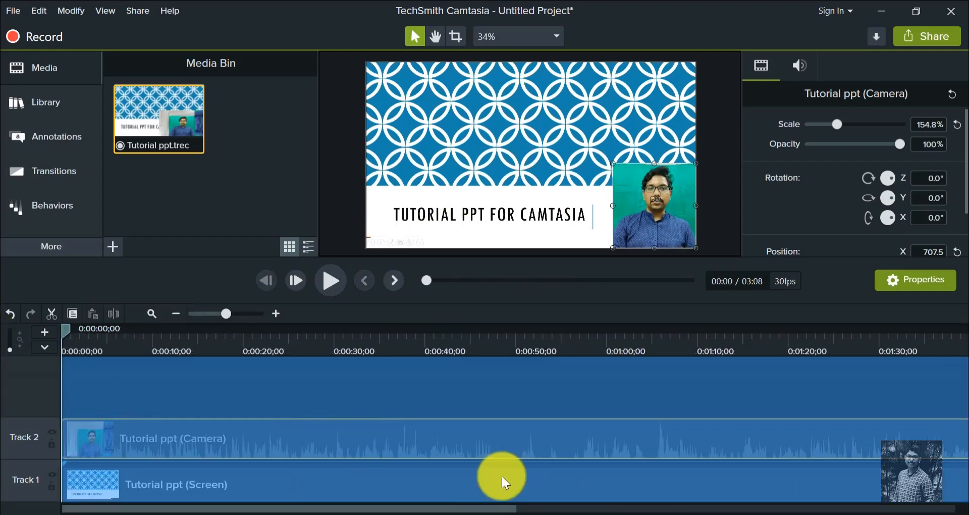
{"action": "right_click", "coordinate": [506, 494]}
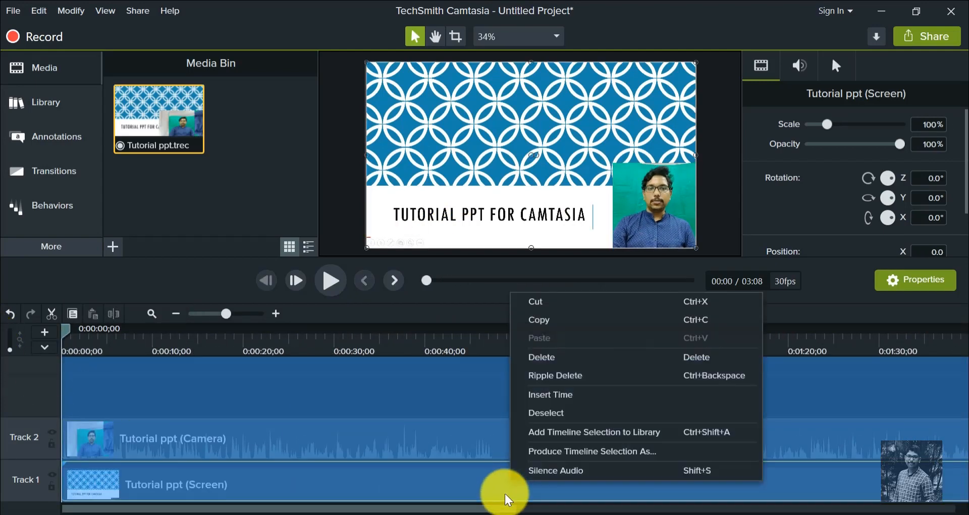
{"action": "left_click", "coordinate": [538, 358]}
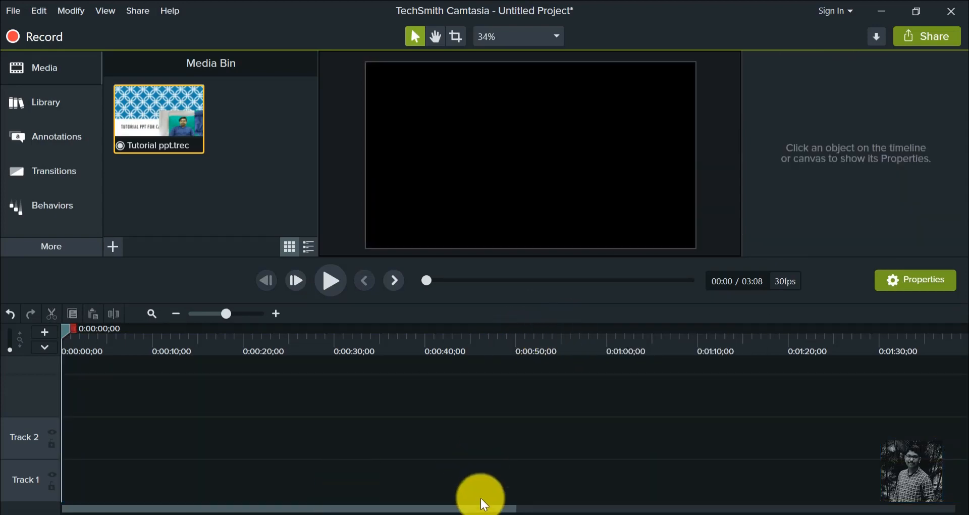
- Move the remaining camera and screen clips together to the beginning of the timeline
{"action": "left_click", "coordinate": [176, 313]}
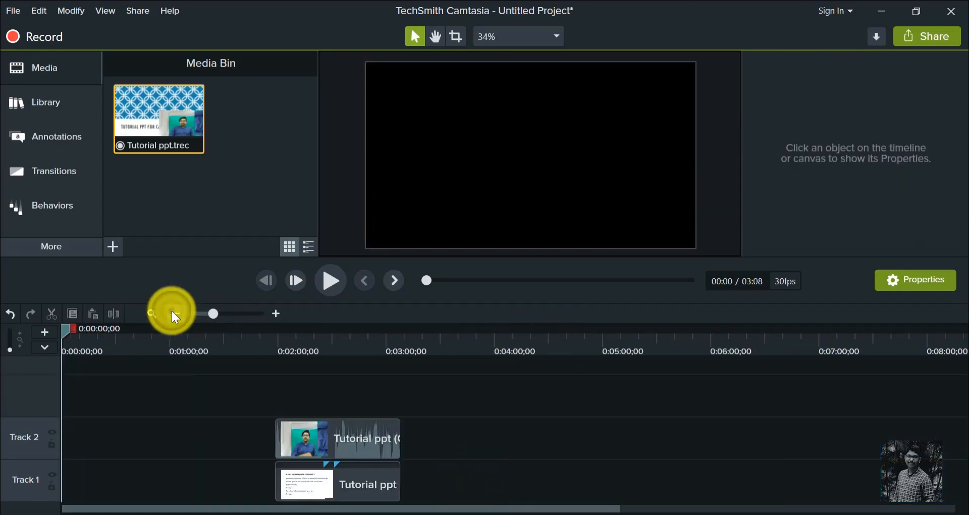
{"action": "left_click", "coordinate": [335, 478]}
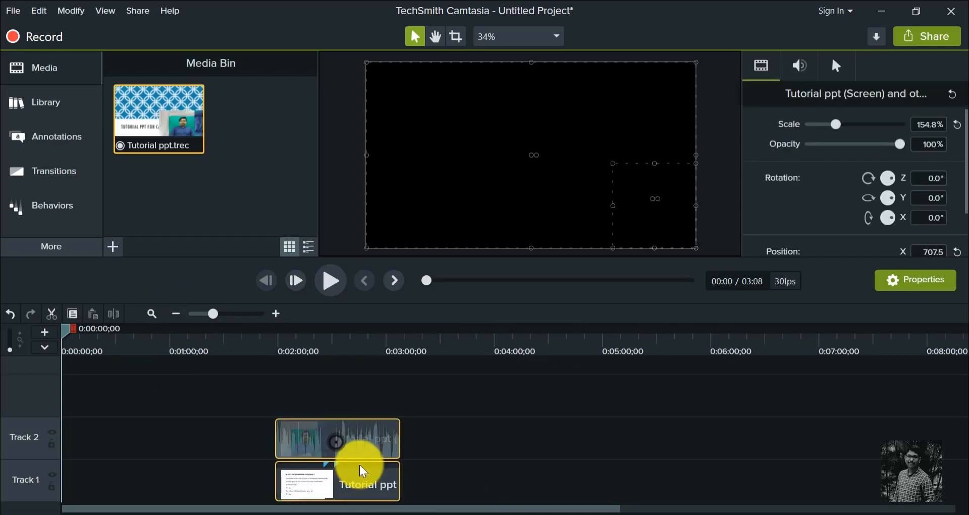
{"action": "left_click_drag", "start_coordinate": [366, 477], "coordinate": [96, 468]}
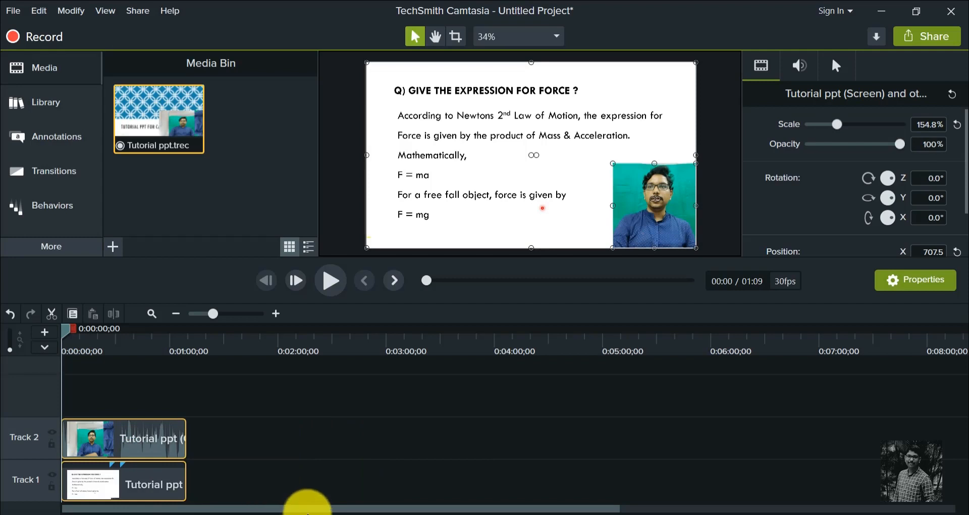
{"action": "left_click_drag", "start_coordinate": [274, 508], "coordinate": [156, 480]}
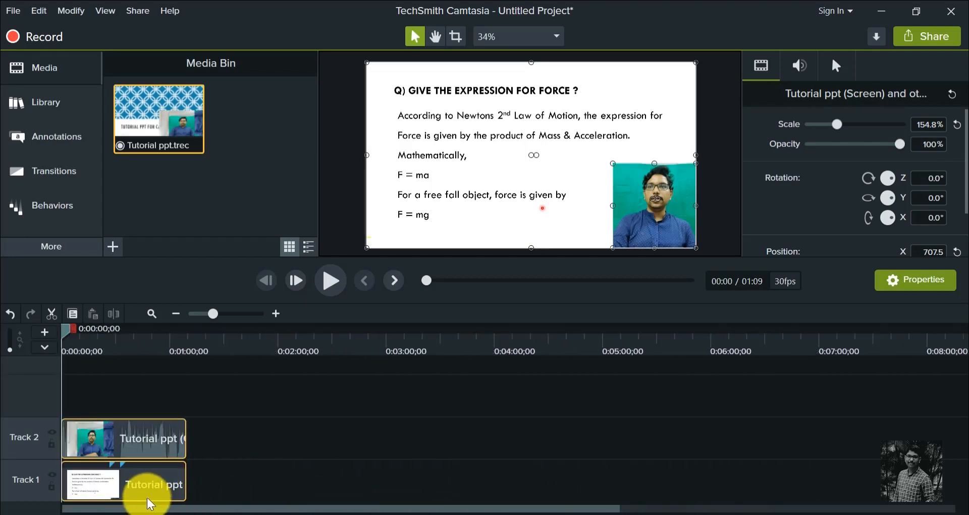
- Select both tracks from 0:00:26;08 to the end of the clips and delete that range
{"action": "left_click", "coordinate": [277, 314]}
{"action": "left_click", "coordinate": [277, 314]}
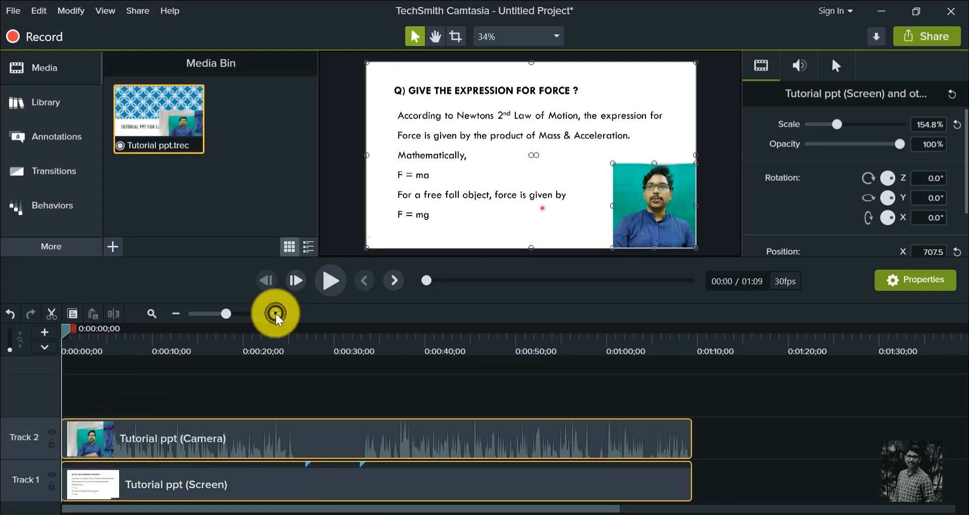
{"action": "left_click", "coordinate": [276, 314]}
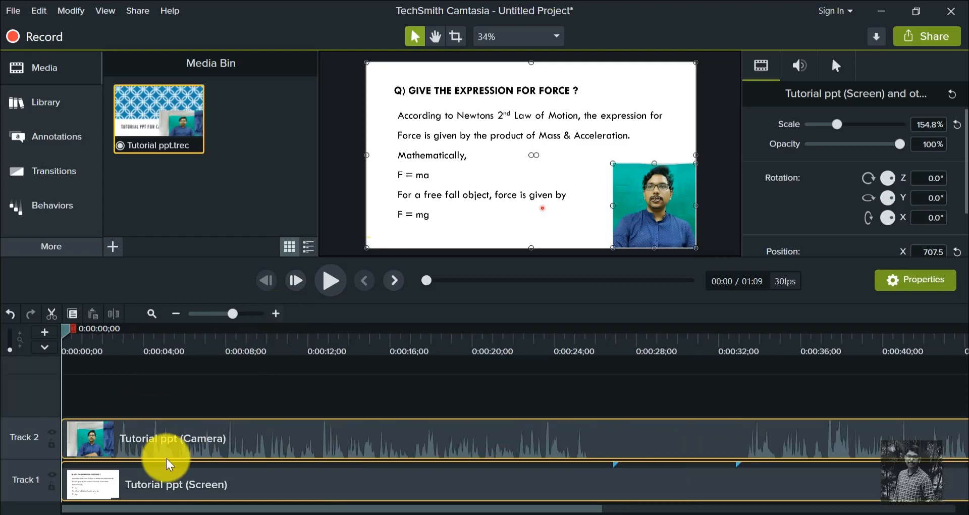
{"action": "left_click", "coordinate": [176, 314]}
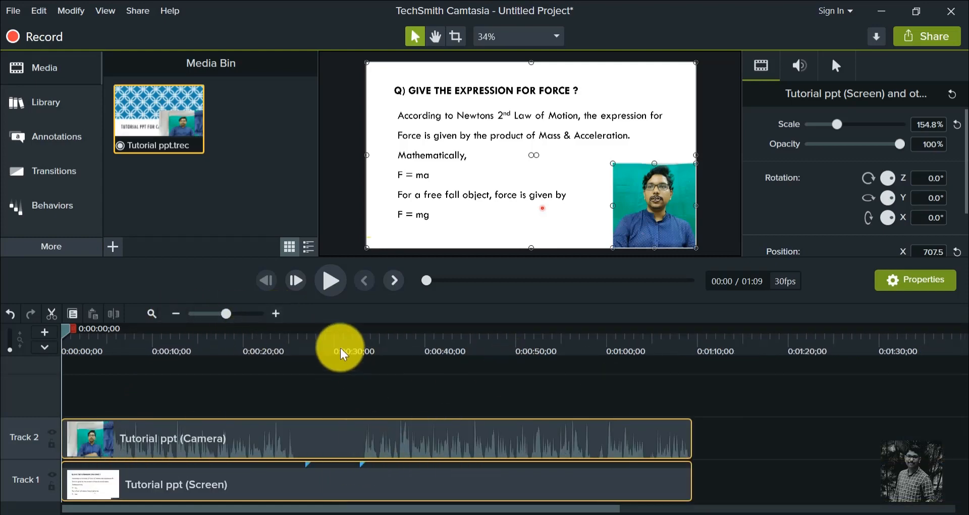
{"action": "left_click_drag", "start_coordinate": [342, 353], "coordinate": [606, 427]}
{"action": "right_click", "coordinate": [555, 454]}
{"action": "left_click", "coordinate": [446, 446]}
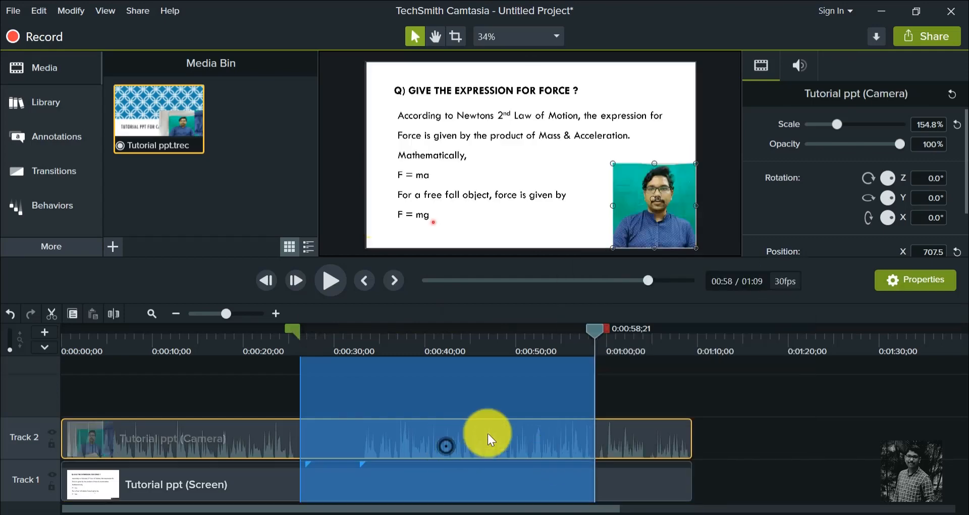
{"action": "left_click_drag", "start_coordinate": [595, 328], "coordinate": [692, 338]}
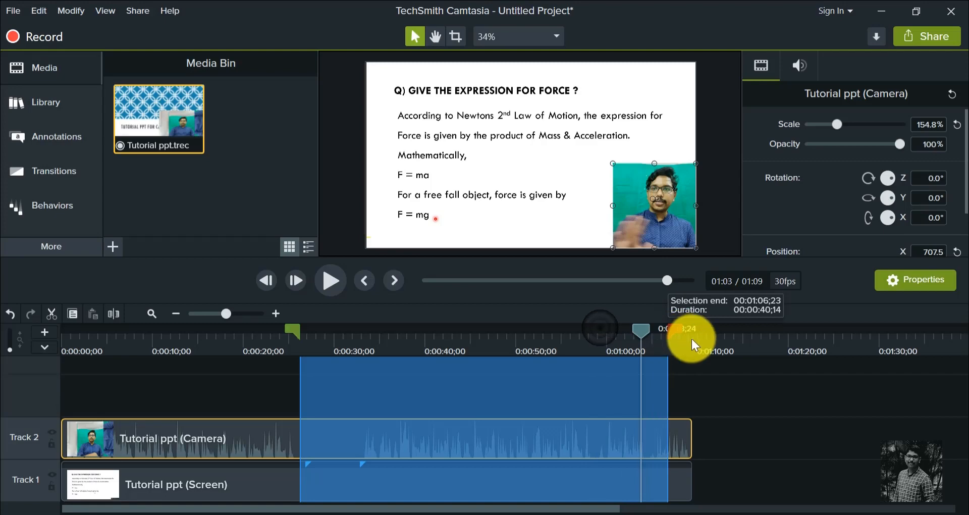
{"action": "right_click", "coordinate": [543, 440]}
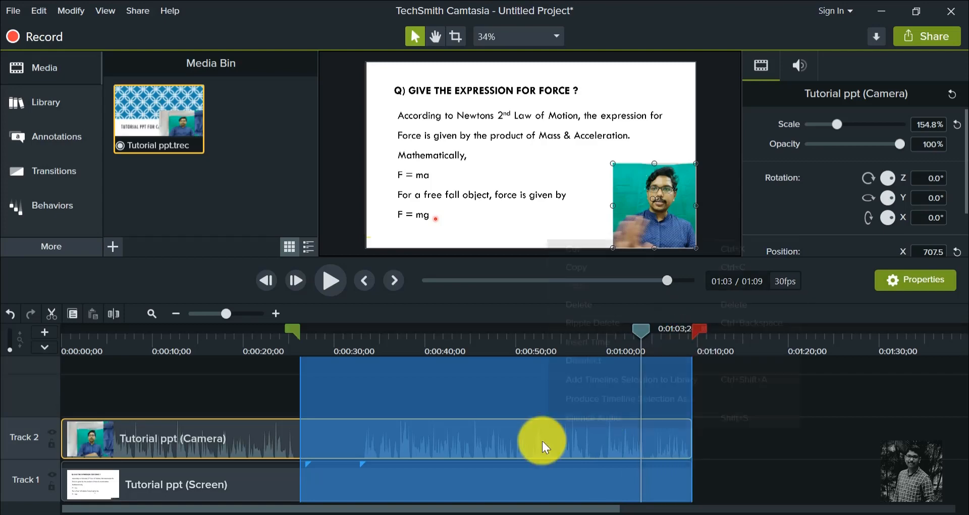
{"action": "left_click", "coordinate": [581, 303]}
- Play the trimmed recording from the beginning to its end and deselect the camera clip
{"action": "left_click_drag", "start_coordinate": [643, 332], "coordinate": [42, 335]}
{"action": "left_click", "coordinate": [333, 279]}
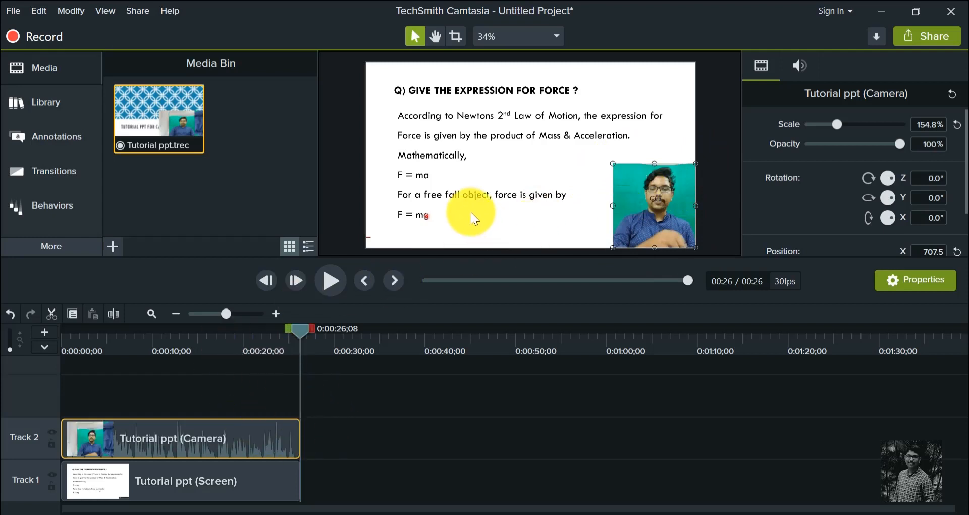
{"action": "left_click", "coordinate": [710, 138]}
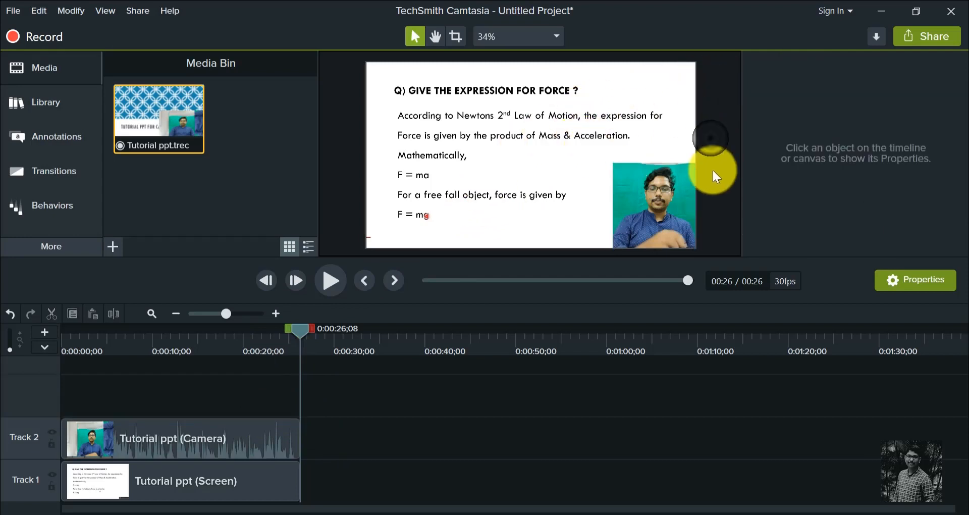
- Produce the project as a local file with the MP4 only (up to 1080p) preset, naming it Tutorial ppt
{"action": "left_click", "coordinate": [917, 36]}
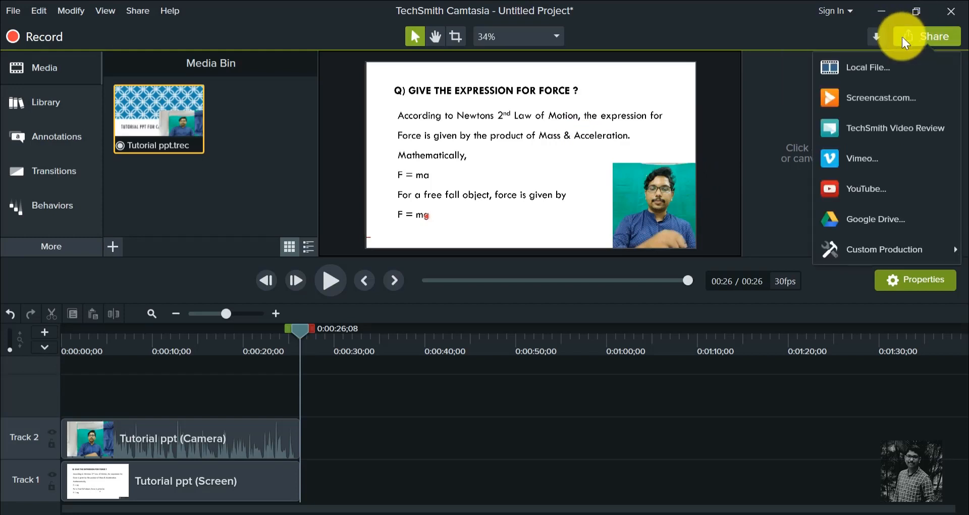
{"action": "left_click", "coordinate": [874, 65]}
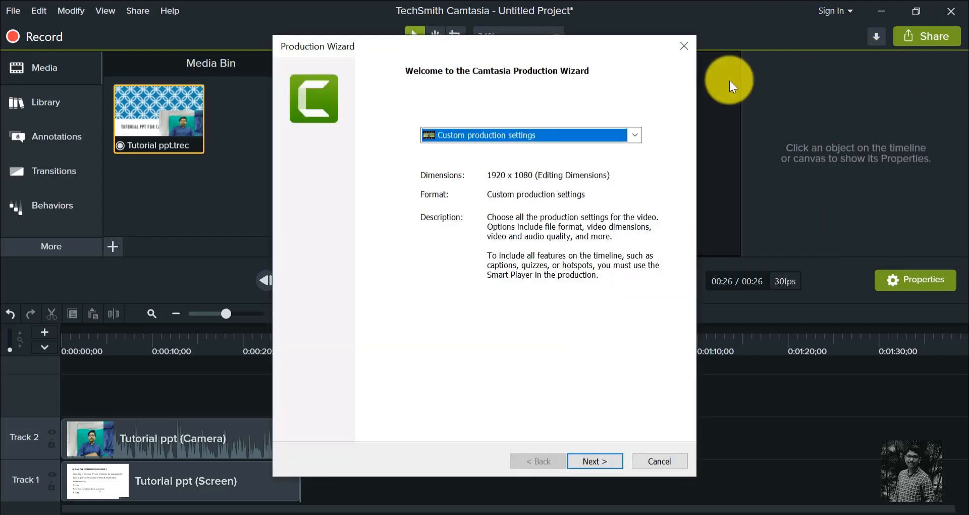
{"action": "left_click", "coordinate": [632, 135]}
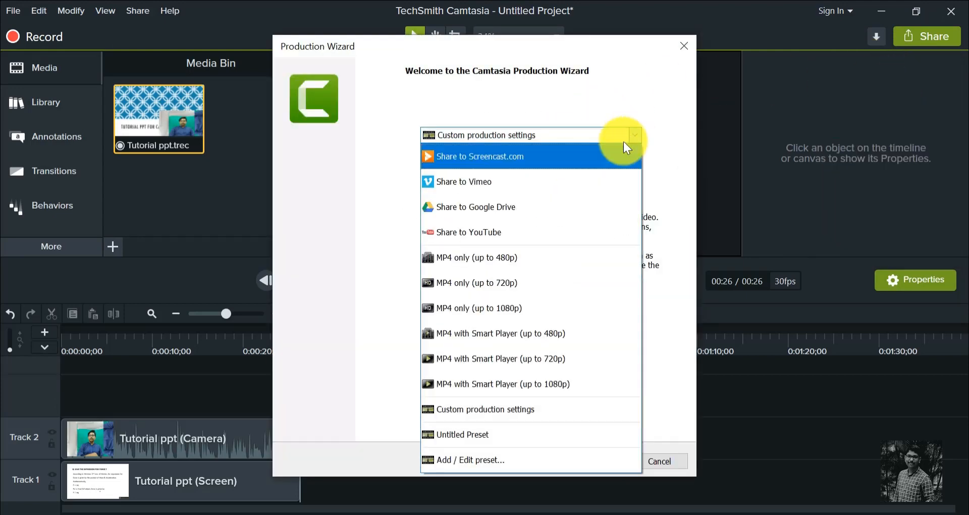
{"action": "left_click", "coordinate": [547, 315]}
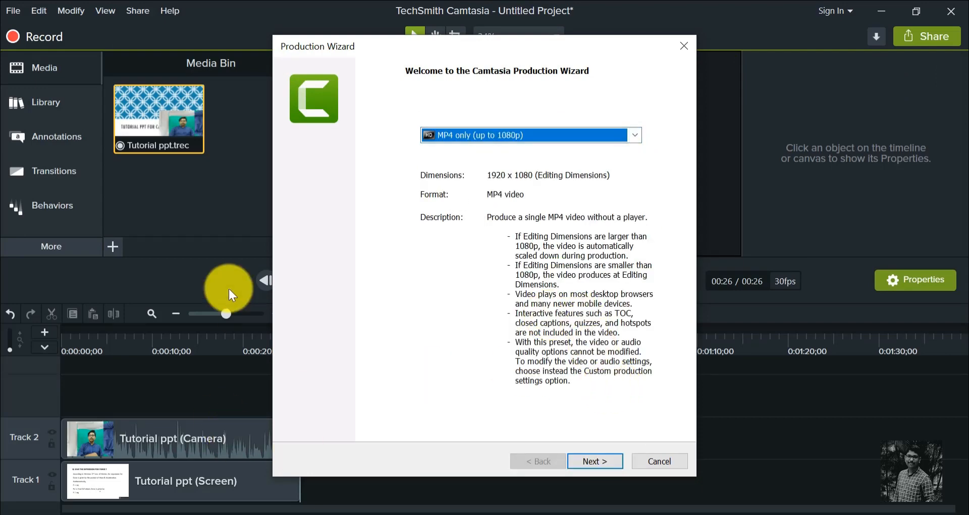
{"action": "left_click", "coordinate": [592, 460]}
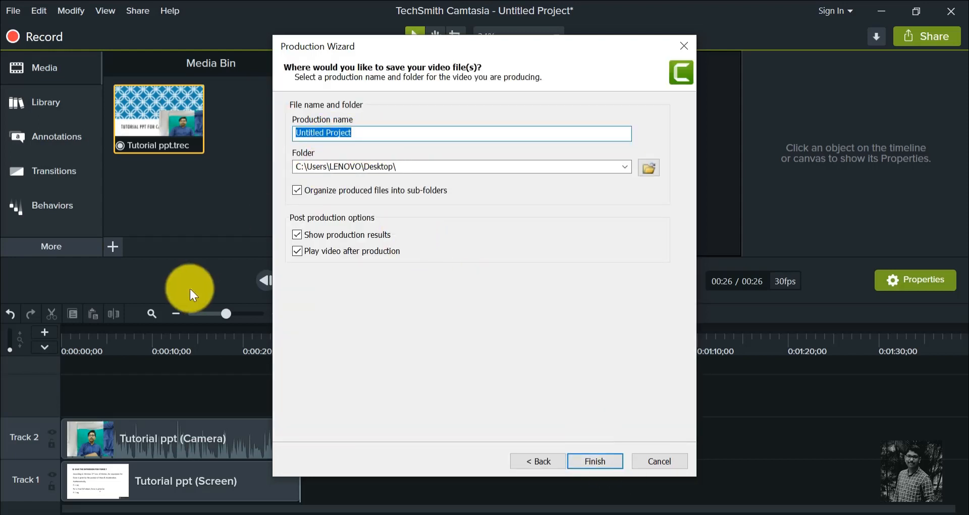
{"action": "type", "text": "Tutorial ppt"}
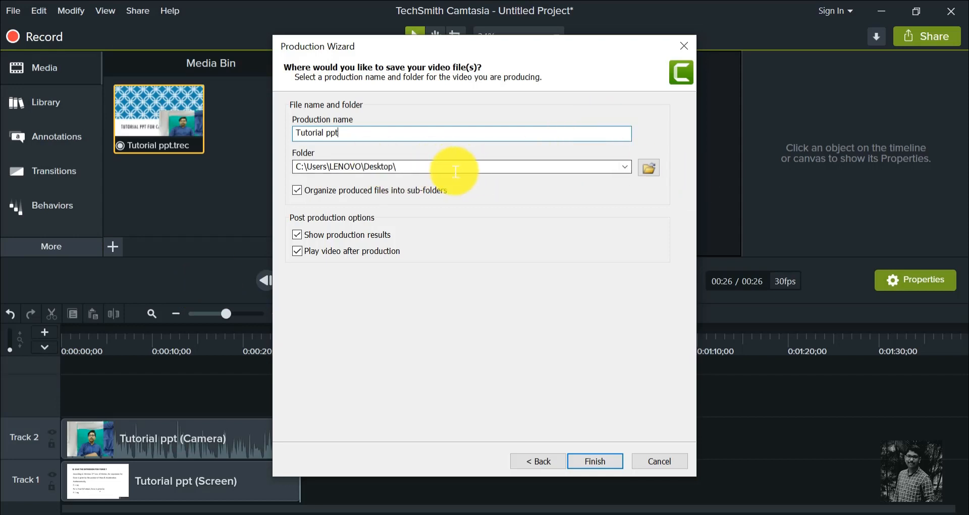
{"action": "left_click", "coordinate": [593, 460]}
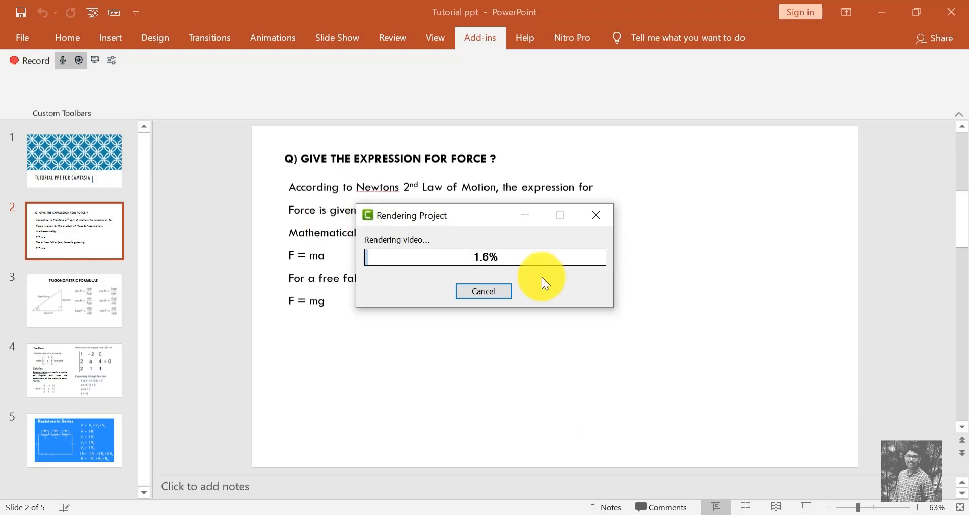
- Open the produced Tutorial ppt video from its desktop folder in VLC media player
{"action": "left_click", "coordinate": [967, 2]}
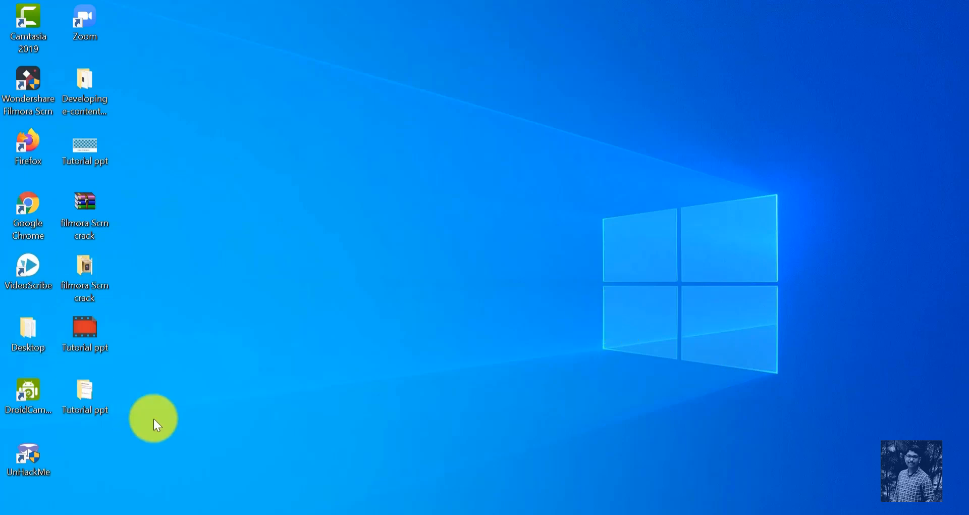
{"action": "double_click", "coordinate": [90, 404]}
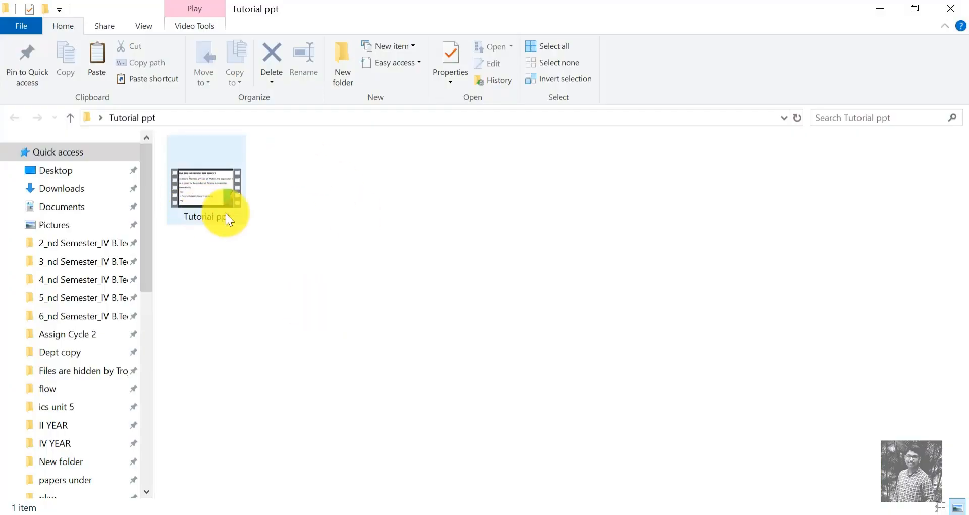
{"action": "right_click", "coordinate": [204, 196]}
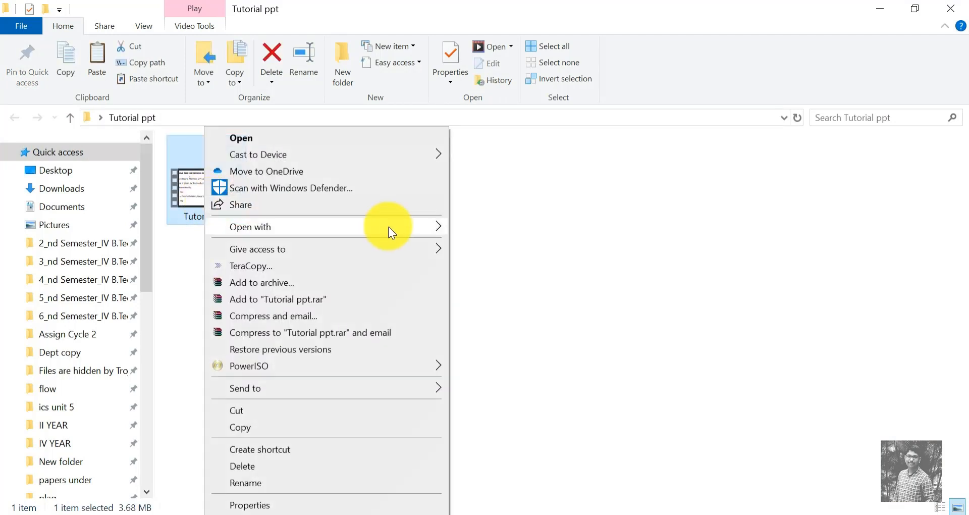
{"action": "left_click", "coordinate": [444, 227]}
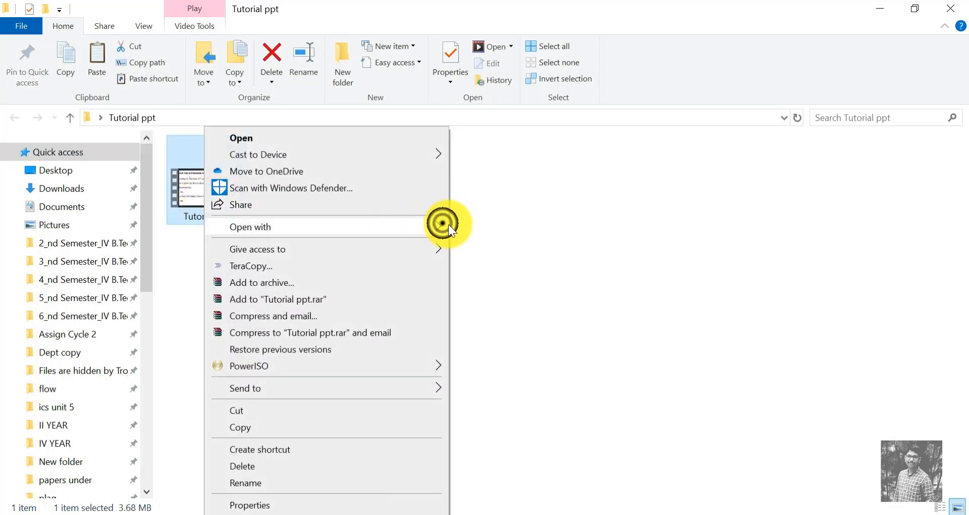
{"action": "left_click", "coordinate": [517, 293]}
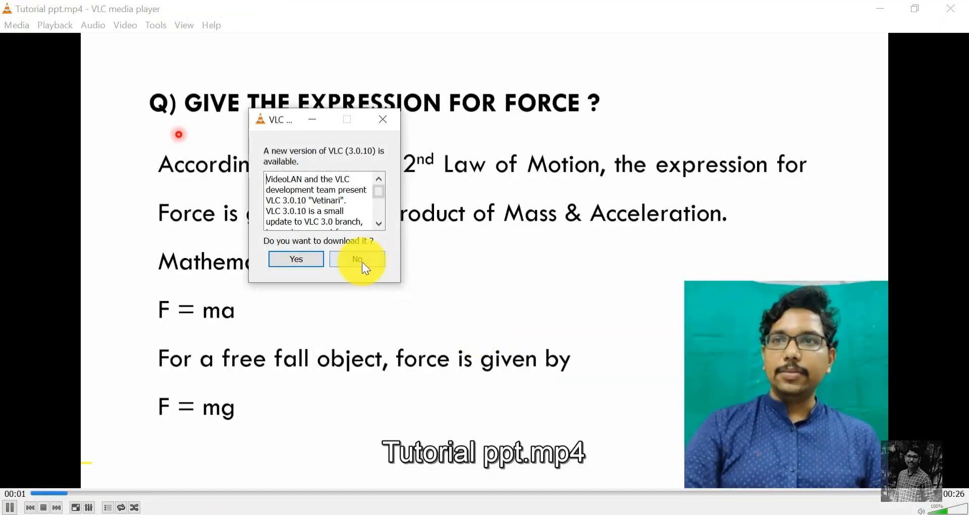
- Watch the produced video through and close both the media player and the Tutorial ppt folder
{"action": "left_click", "coordinate": [362, 267]}
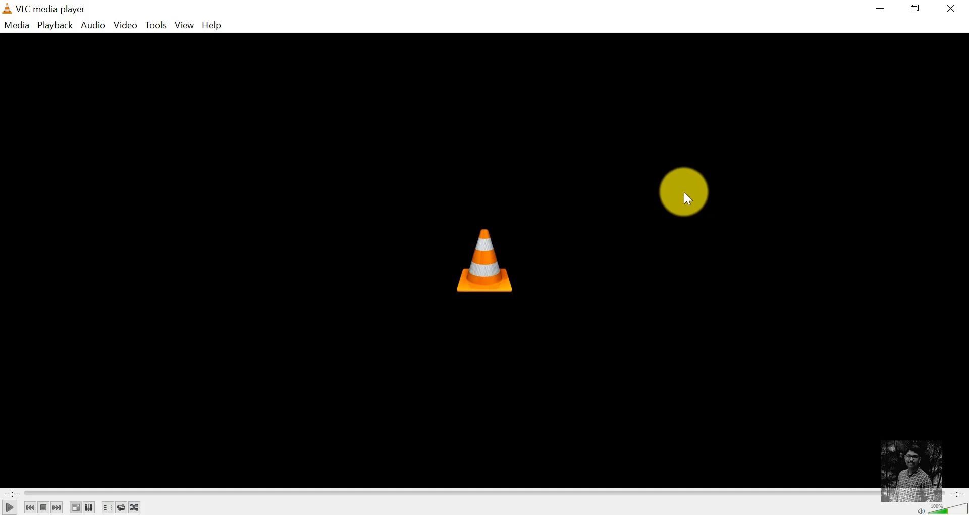
{"action": "left_click", "coordinate": [952, 8]}
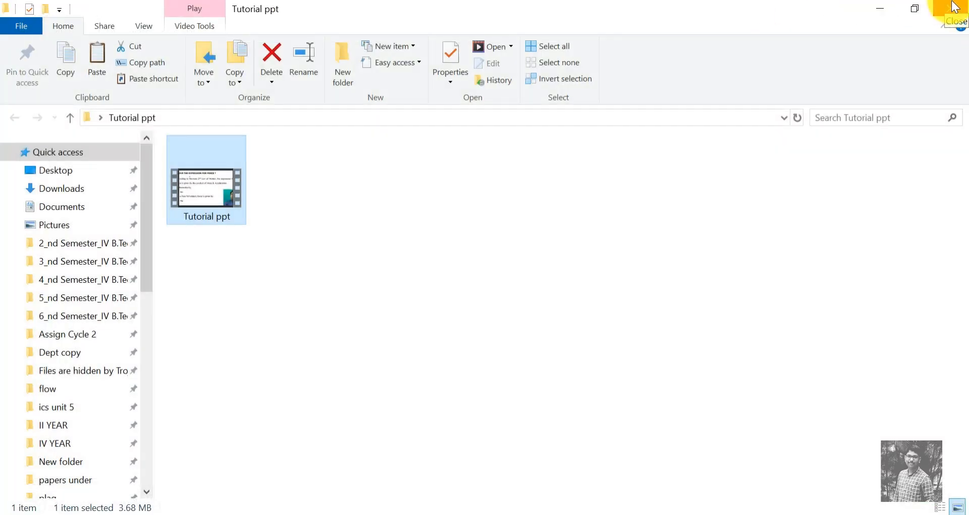
{"action": "left_click", "coordinate": [953, 6]}
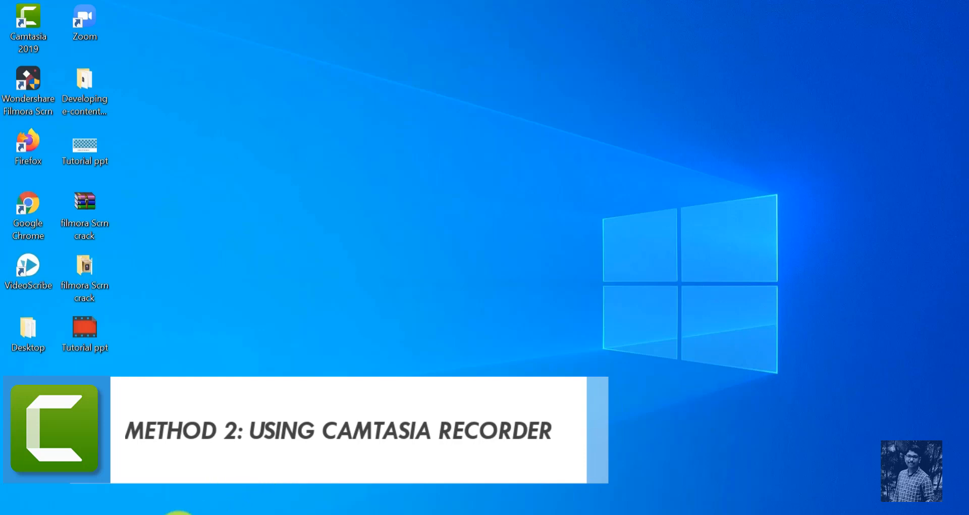
- Launch Camtasia Recorder 2019 and start a full-screen recording with the camera off and audio on
{"action": "left_click", "coordinate": [180, 512]}
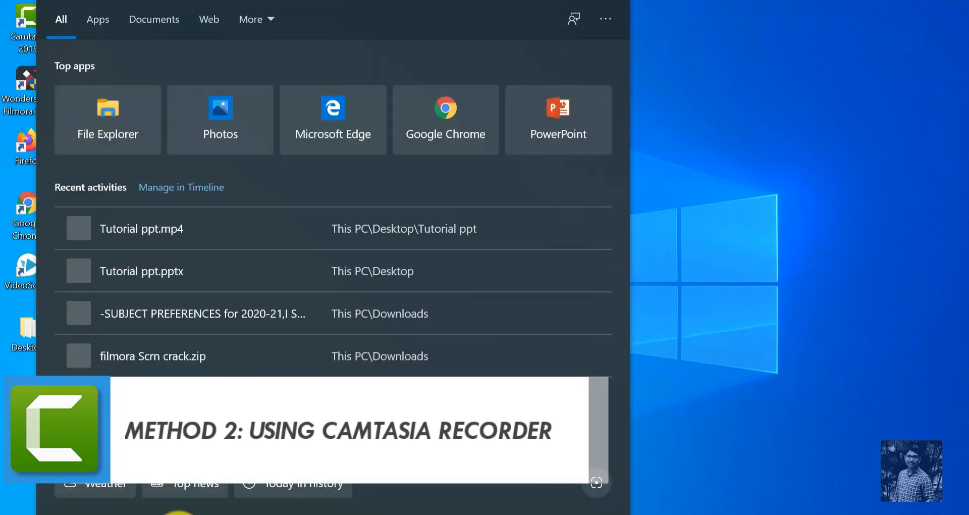
{"action": "type", "text": "camt"}
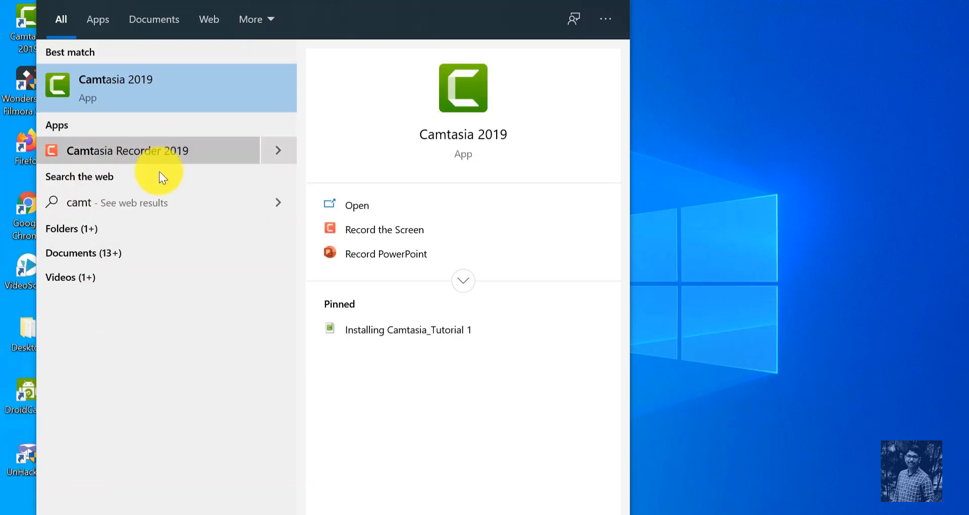
{"action": "left_click", "coordinate": [137, 147]}
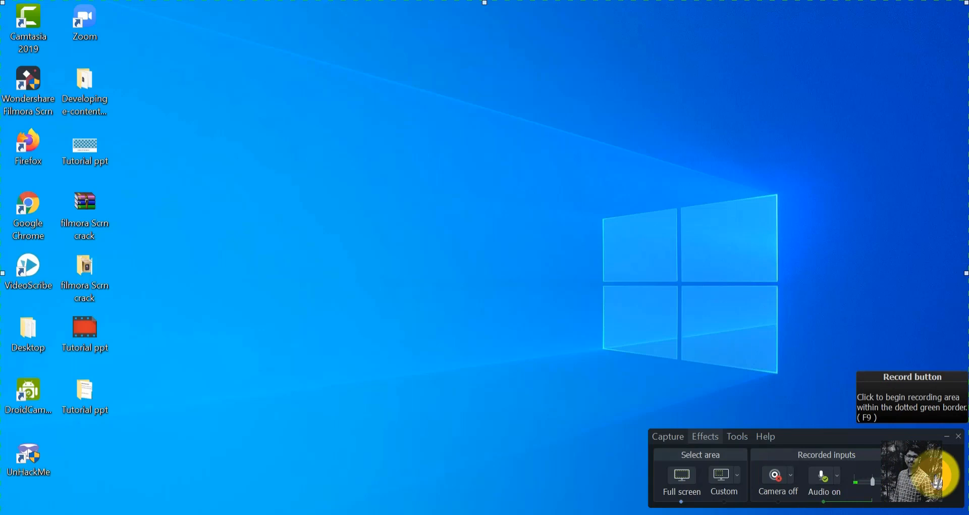
{"action": "left_click", "coordinate": [942, 475]}
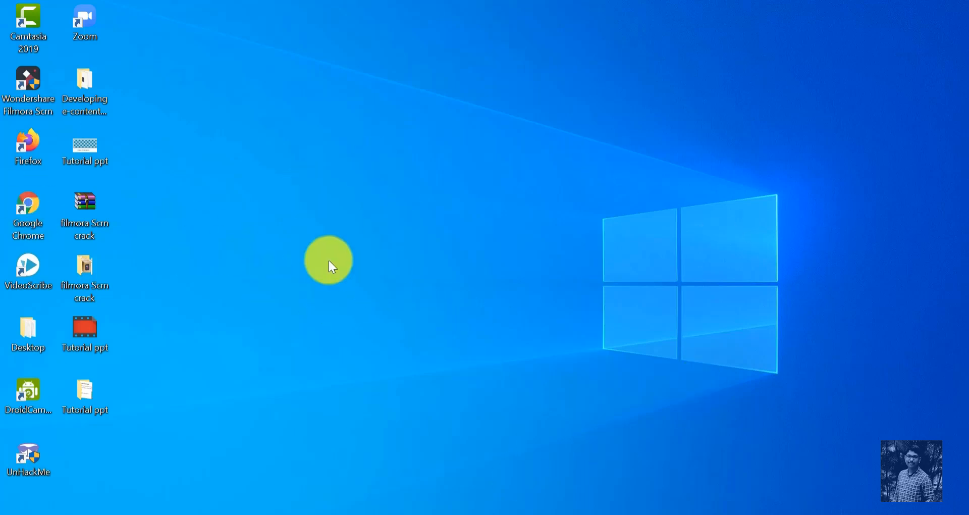
- Open the Tutorial ppt presentation from the desktop and run its slide show from the title slide to the force question slide
{"action": "double_click", "coordinate": [84, 152]}
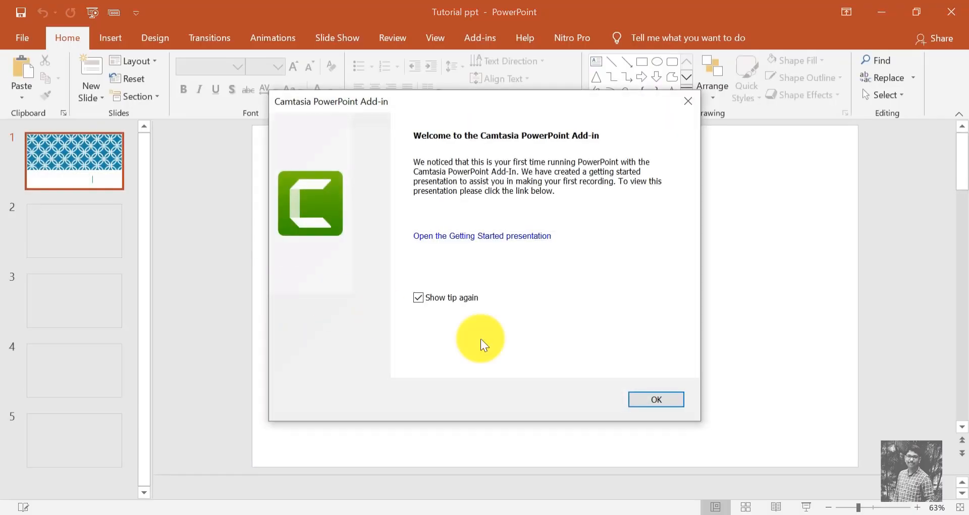
{"action": "left_click", "coordinate": [661, 398]}
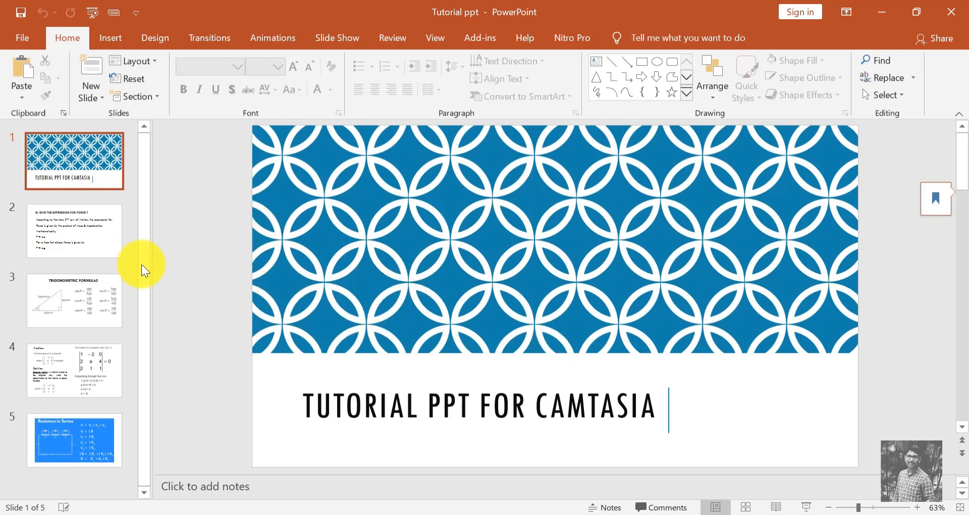
{"action": "left_click", "coordinate": [805, 506]}
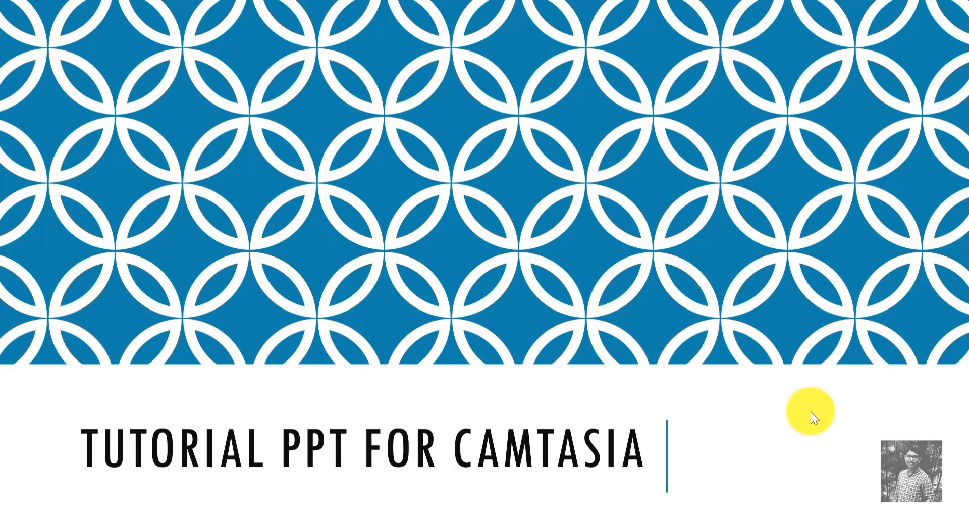
{"action": "left_click", "coordinate": [810, 410]}
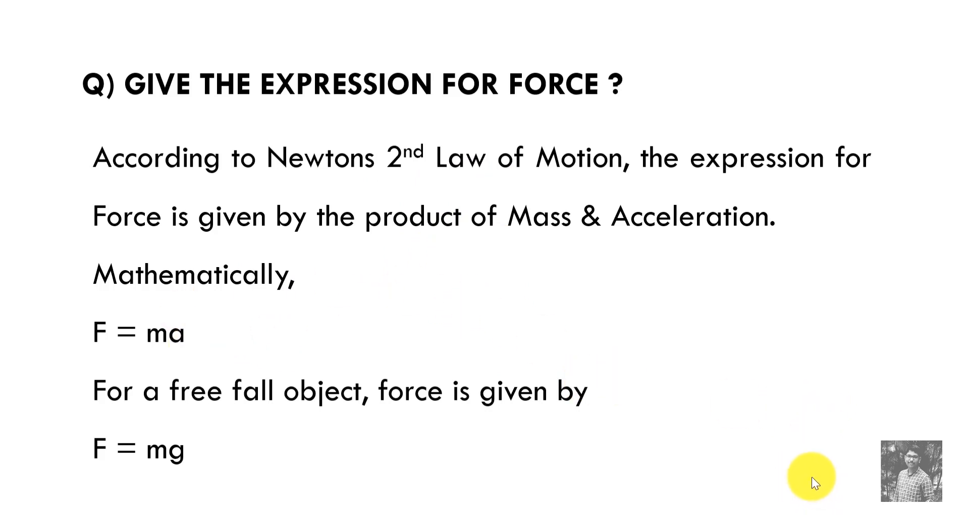
{"action": "key", "text": "Escape"}
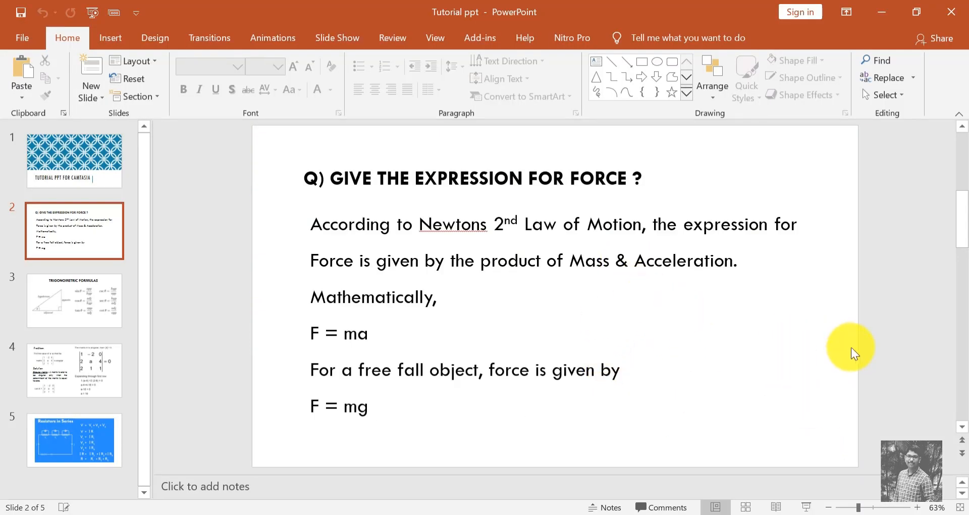
- Stop the screen recording in Camtasia Recorder and close the presentation
{"action": "left_click", "coordinate": [652, 514]}
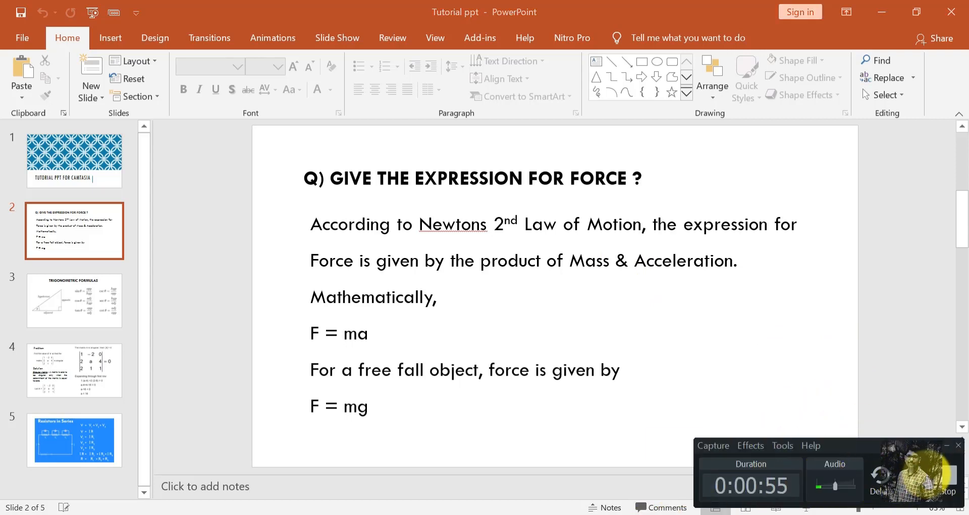
{"action": "left_click", "coordinate": [946, 480]}
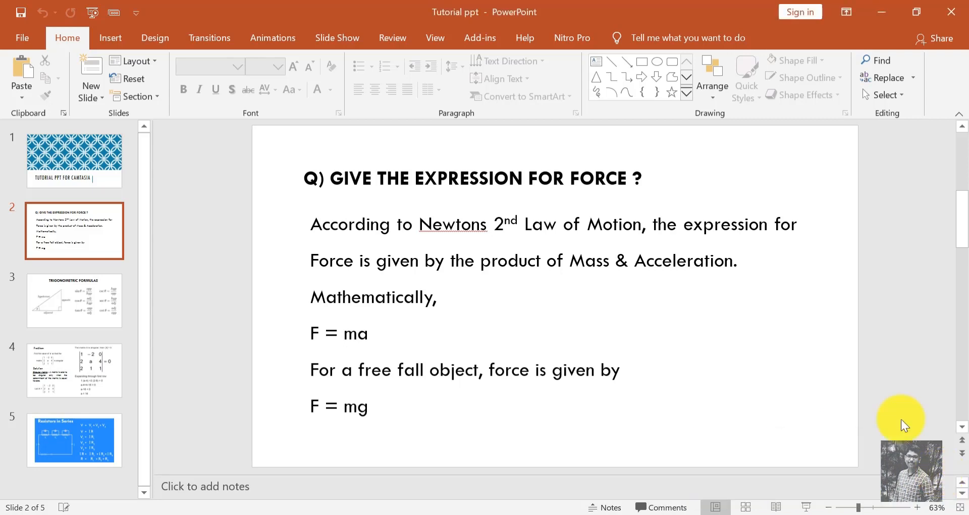
{"action": "left_click", "coordinate": [951, 13]}
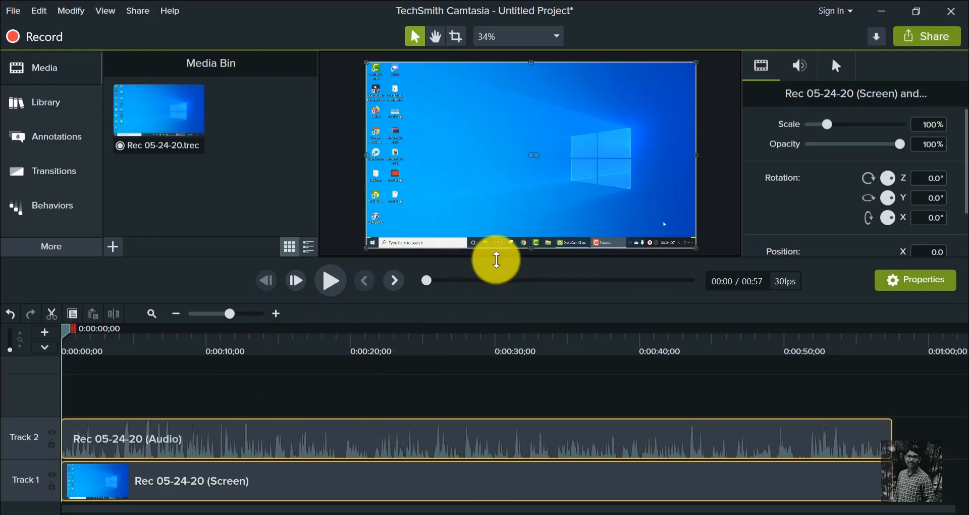
- Play back the new screen recording and scrub through the timeline to review its content
{"action": "left_click", "coordinate": [331, 283]}
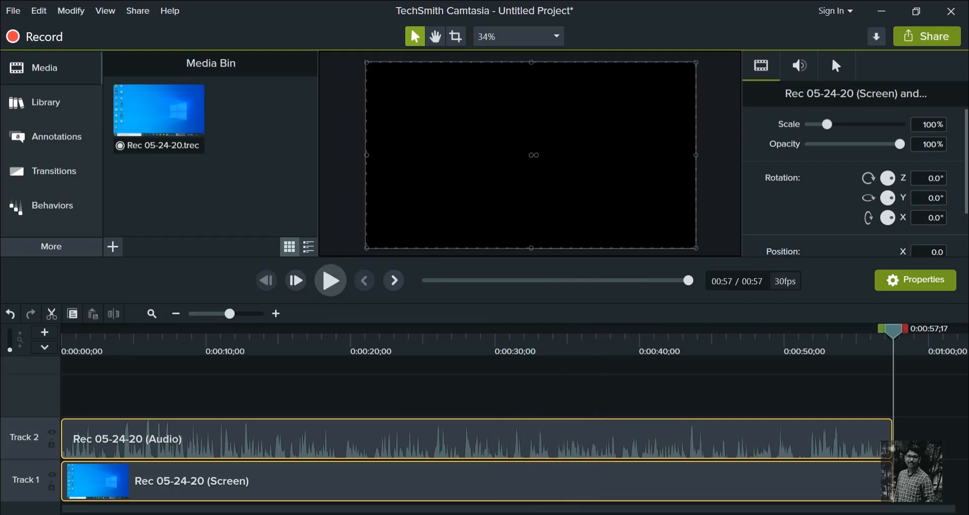
{"action": "left_click", "coordinate": [595, 304]}
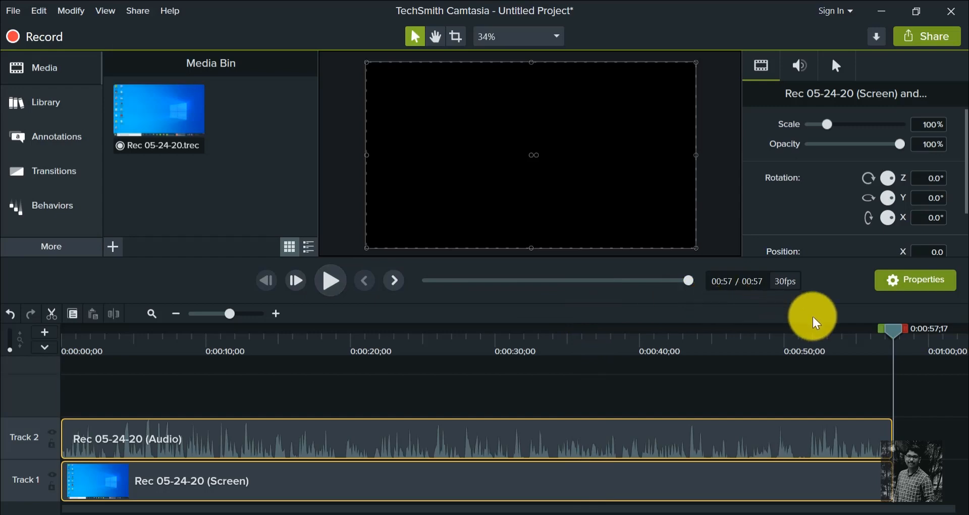
{"action": "left_click_drag", "start_coordinate": [893, 337], "coordinate": [116, 416]}
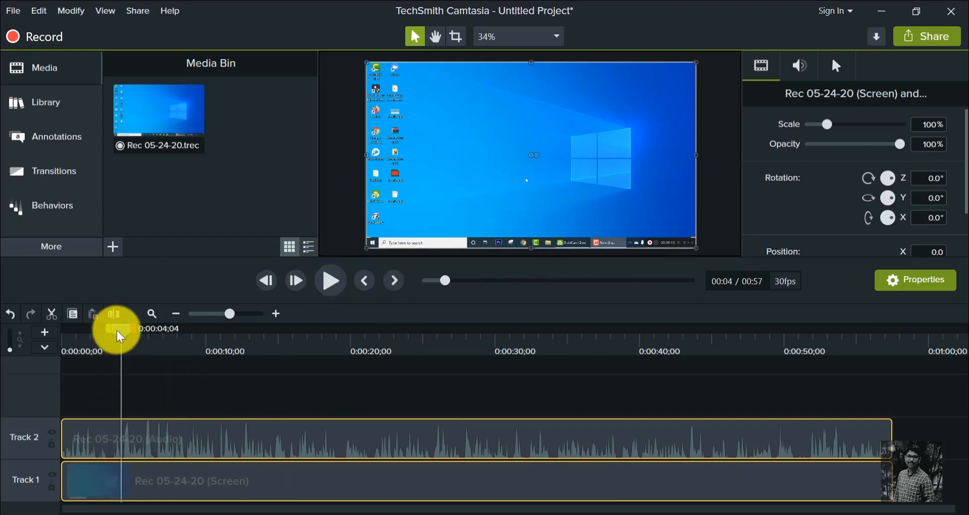
- Select about the first 36 seconds of the audio and screen tracks, up to the force question slide, and delete that section
{"action": "left_click_drag", "start_coordinate": [118, 331], "coordinate": [96, 386]}
{"action": "right_click", "coordinate": [233, 468]}
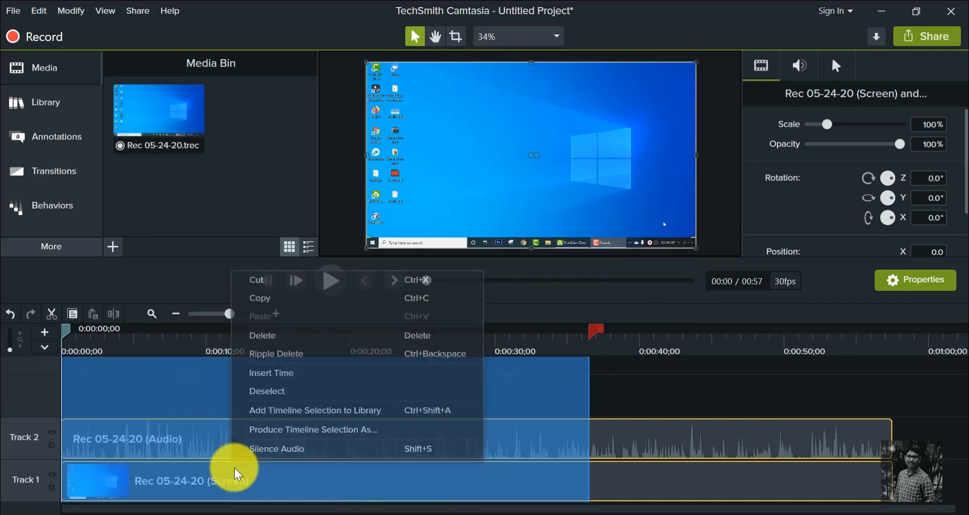
{"action": "left_click", "coordinate": [281, 337]}
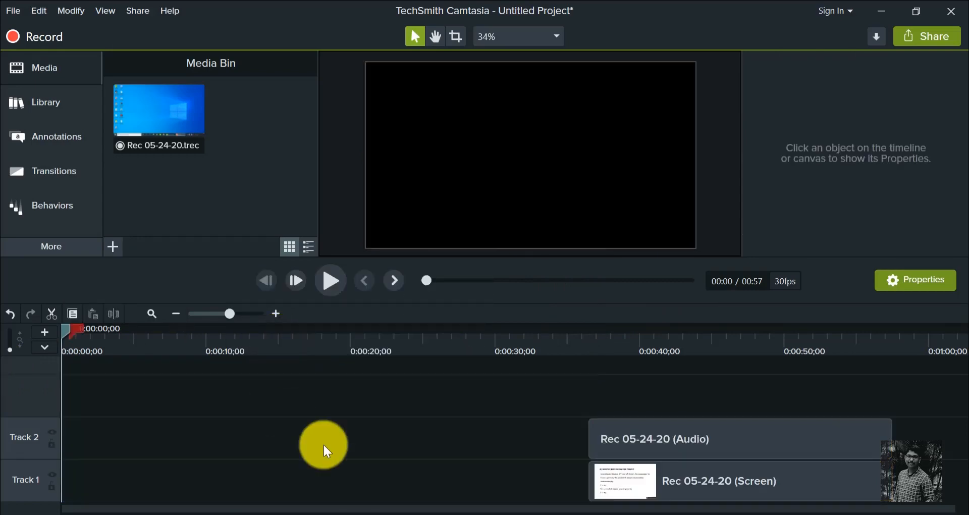
- Move the remaining audio and screen clips together to the start of the timeline
{"action": "left_click", "coordinate": [648, 472]}
{"action": "left_click", "coordinate": [642, 444], "text": "ctrl"}
{"action": "left_click_drag", "start_coordinate": [683, 478], "coordinate": [98, 478]}
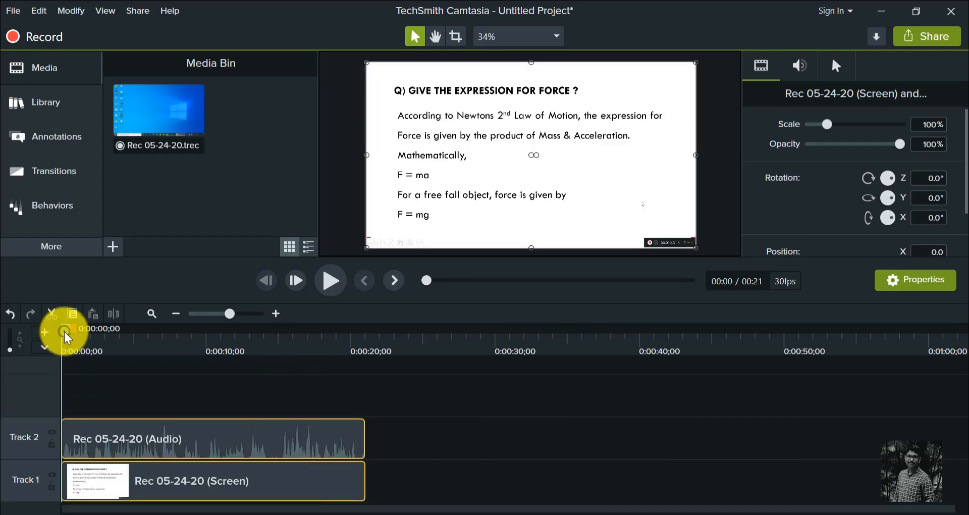
- Select about the last 14 seconds of both tracks, ending at 0:00:21;01, and delete that section
{"action": "left_click_drag", "start_coordinate": [64, 332], "coordinate": [386, 360]}
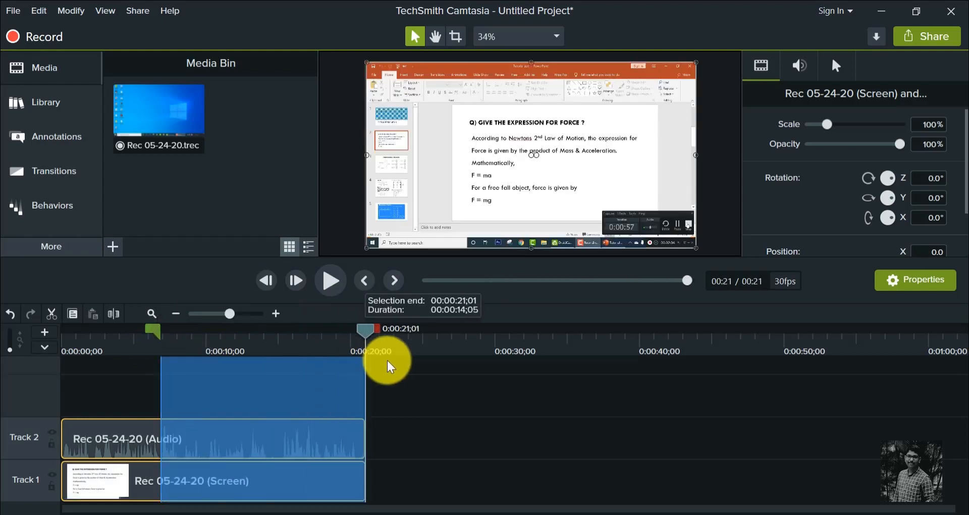
{"action": "right_click", "coordinate": [303, 481]}
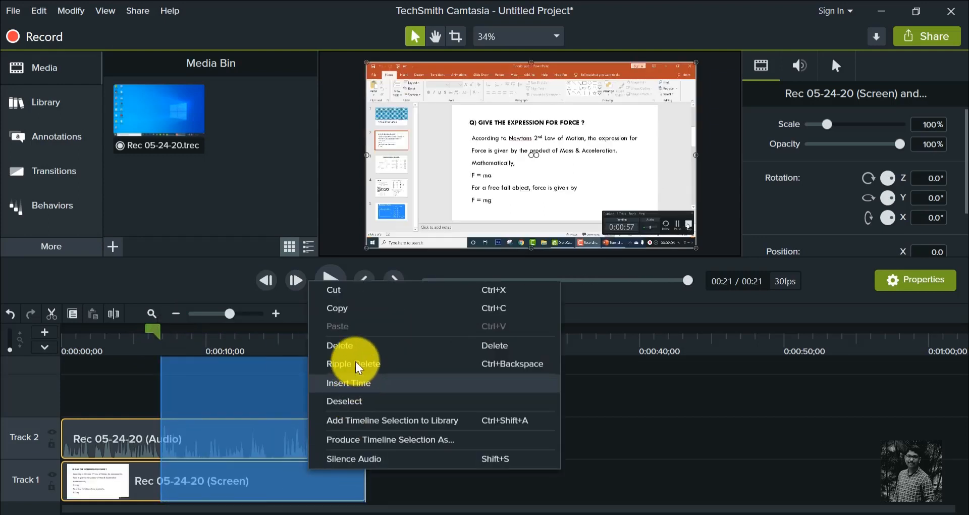
{"action": "left_click", "coordinate": [354, 346]}
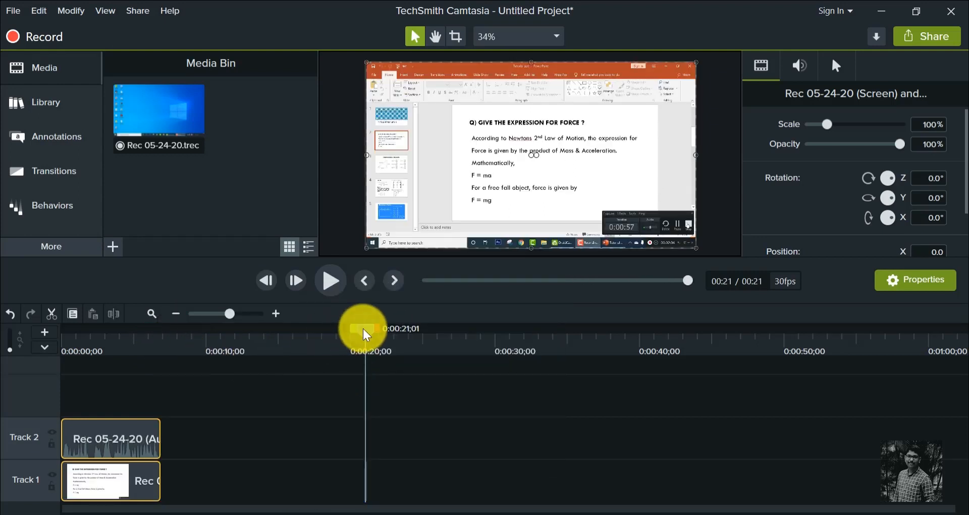
- Scrub through the trimmed clips to check them and close Camtasia without saving the untitled project
{"action": "left_click_drag", "start_coordinate": [84, 355], "coordinate": [115, 362]}
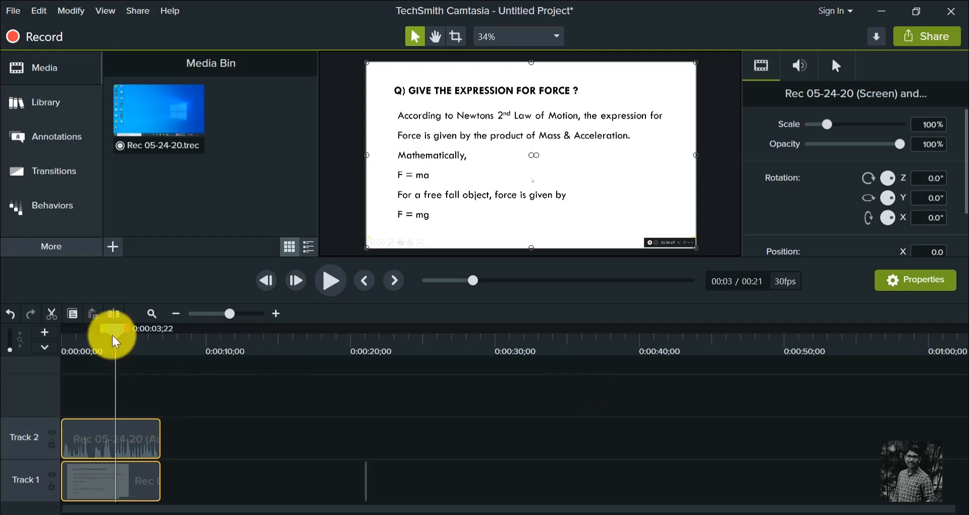
{"action": "left_click_drag", "start_coordinate": [112, 335], "coordinate": [98, 334]}
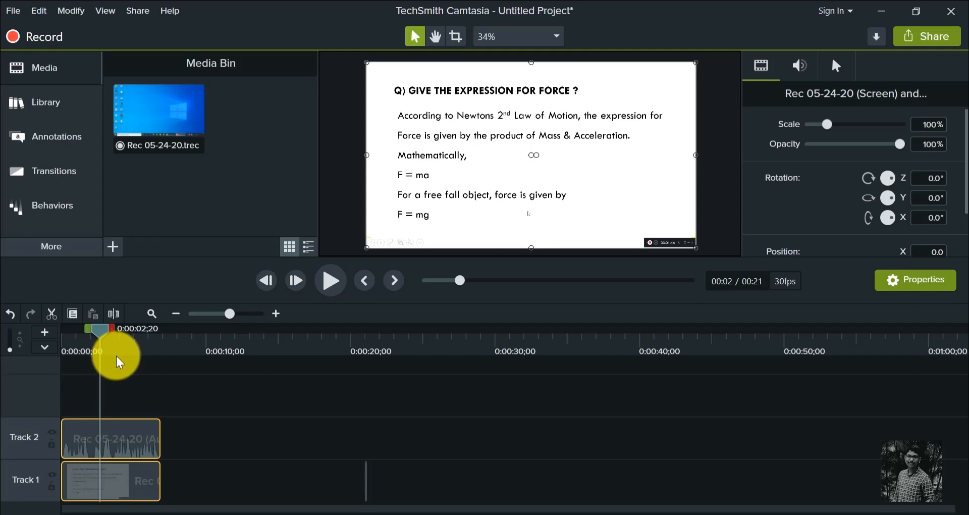
{"action": "left_click", "coordinate": [954, 8]}
{"action": "left_click", "coordinate": [527, 319]}
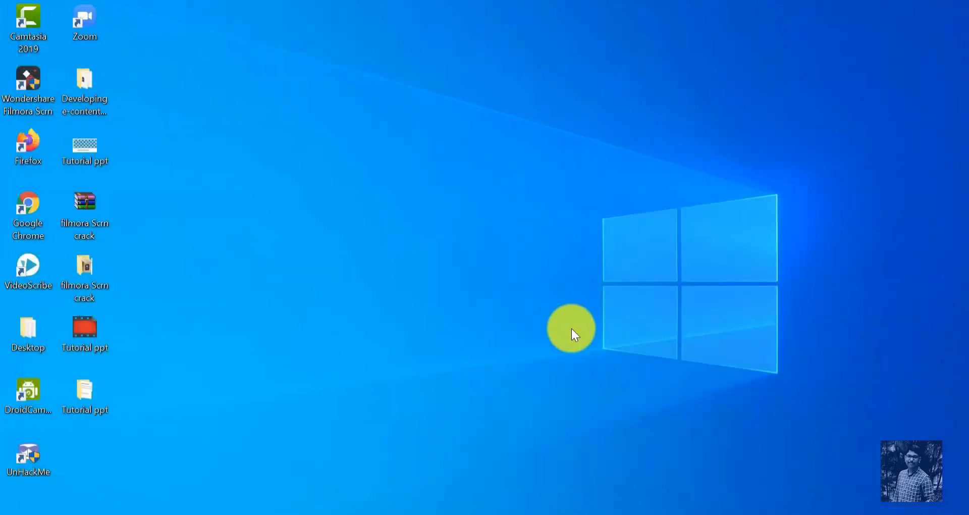